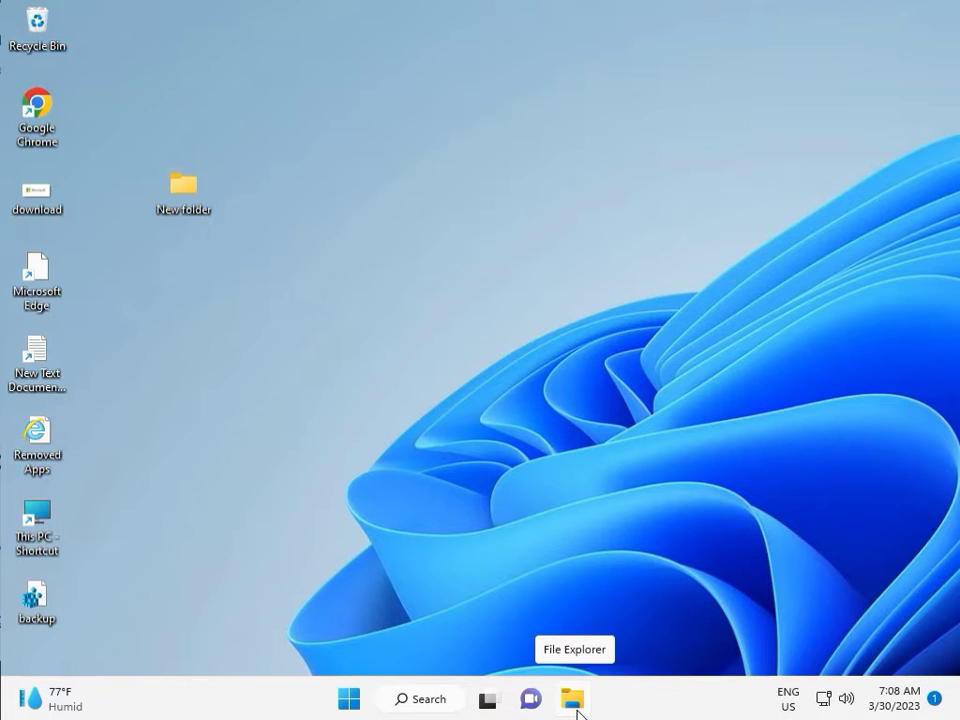
- Open the Other troubleshooters list in the System troubleshoot section of Windows Settings
left_click(349, 699)
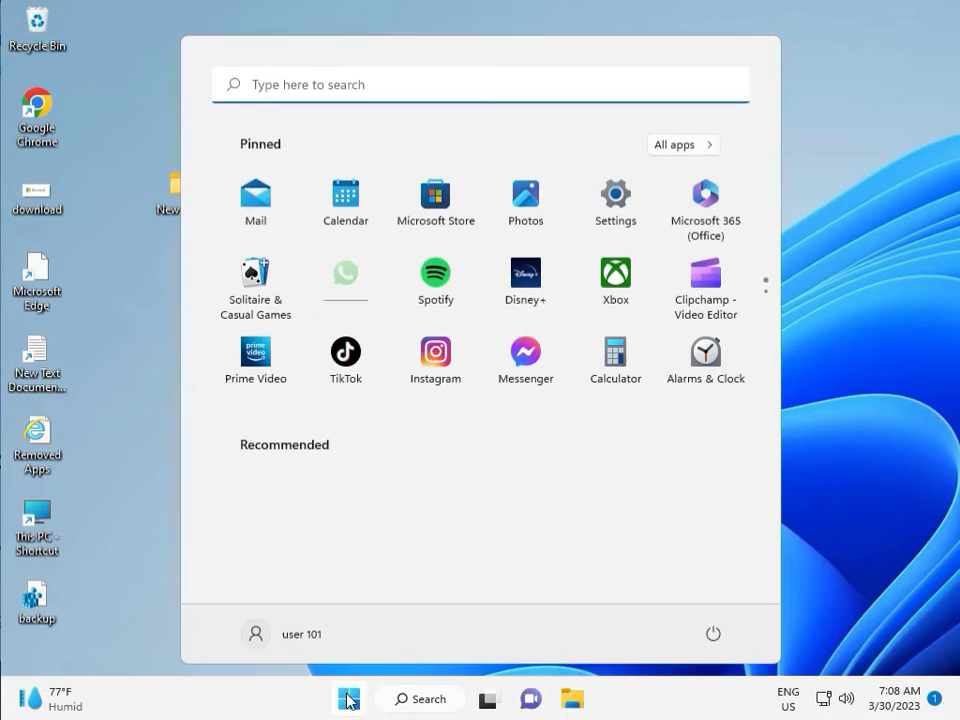
left_click(616, 196)
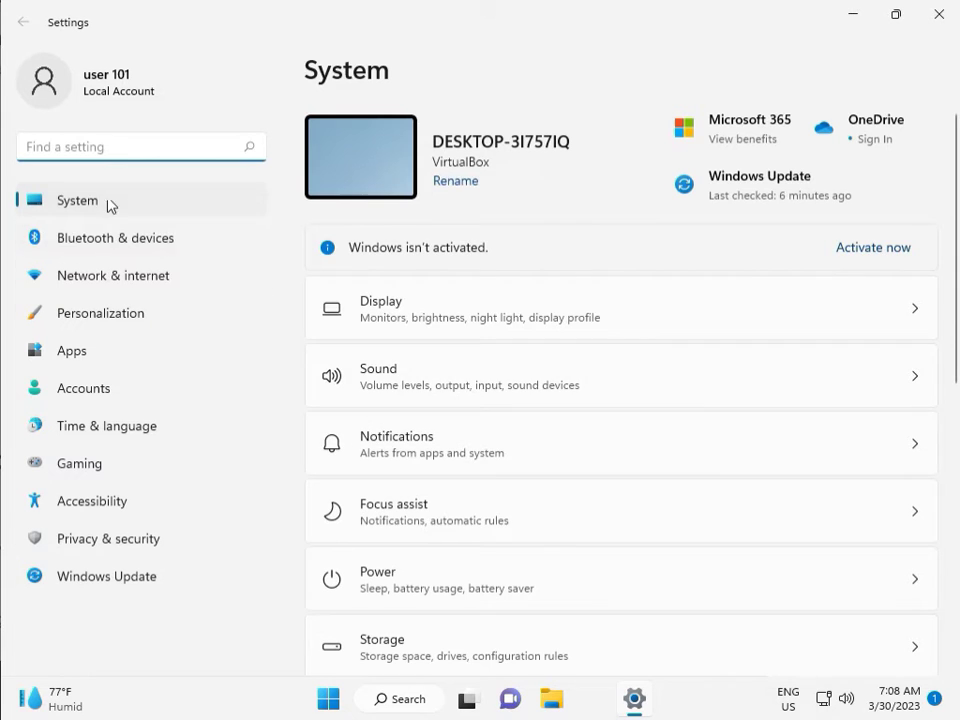
scroll(476, 508, "down", 2)
scroll(480, 525, "down", 1)
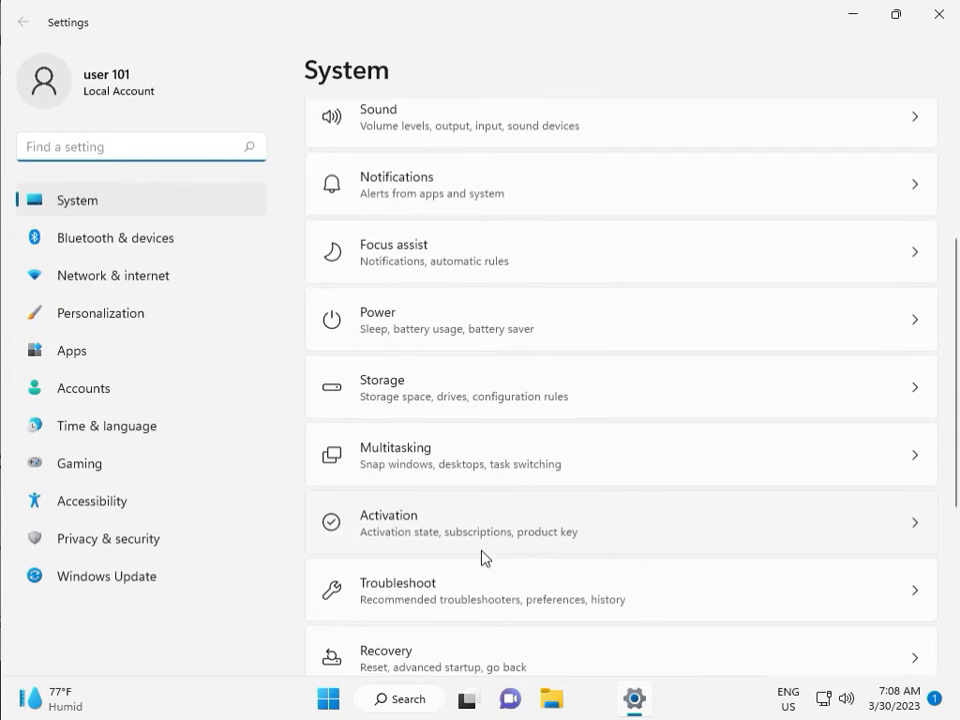
left_click(489, 595)
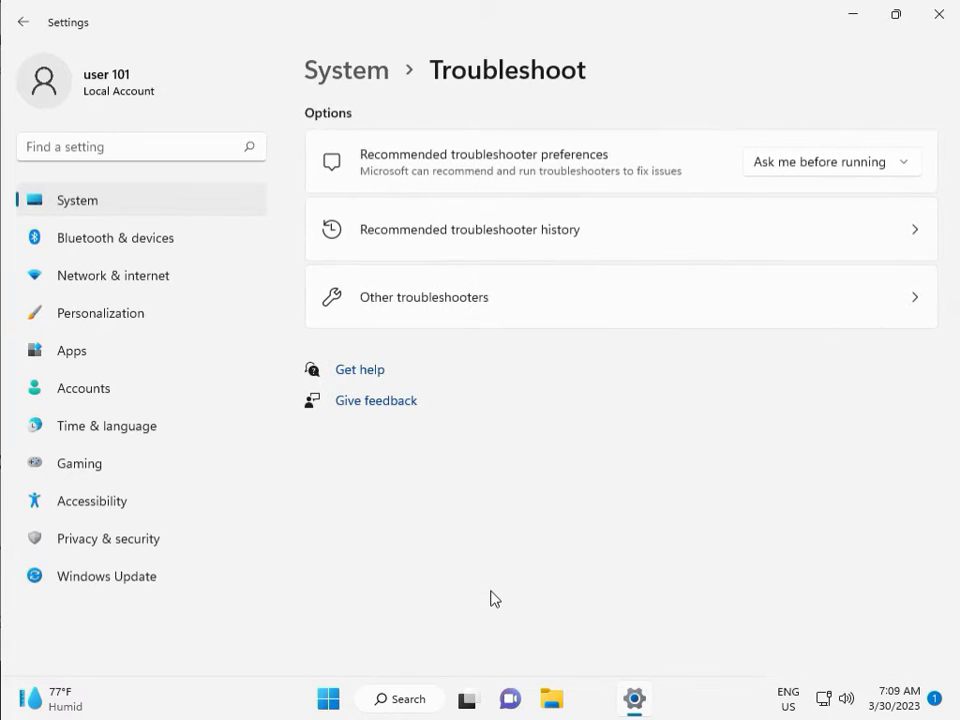
left_click(416, 300)
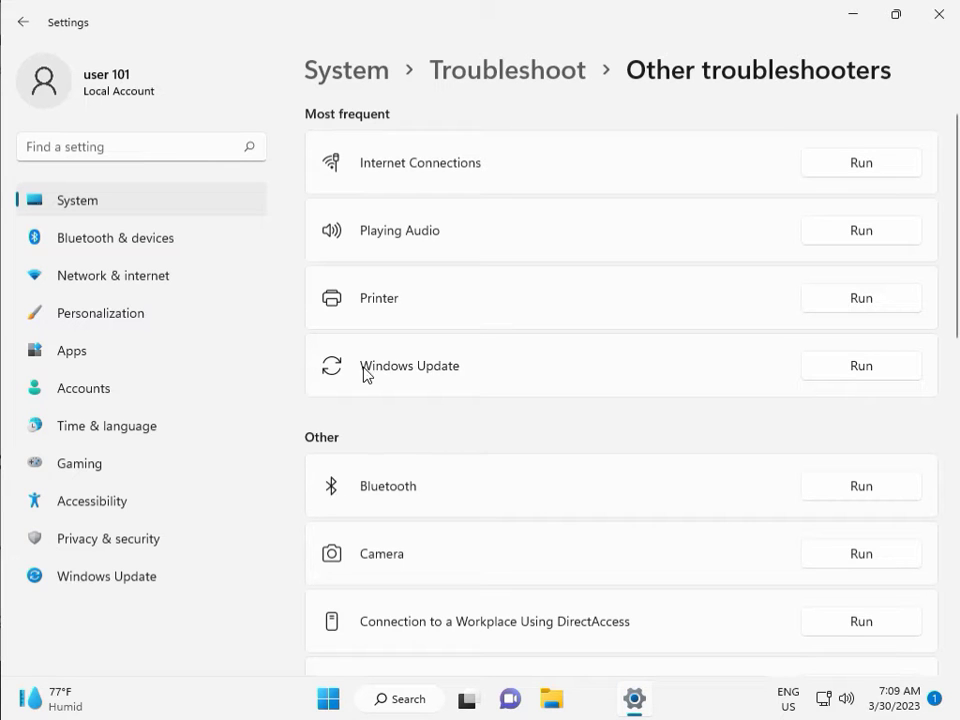
- Run the Windows Update troubleshooter, and close it and Settings once troubleshooting is complete
left_click(857, 370)
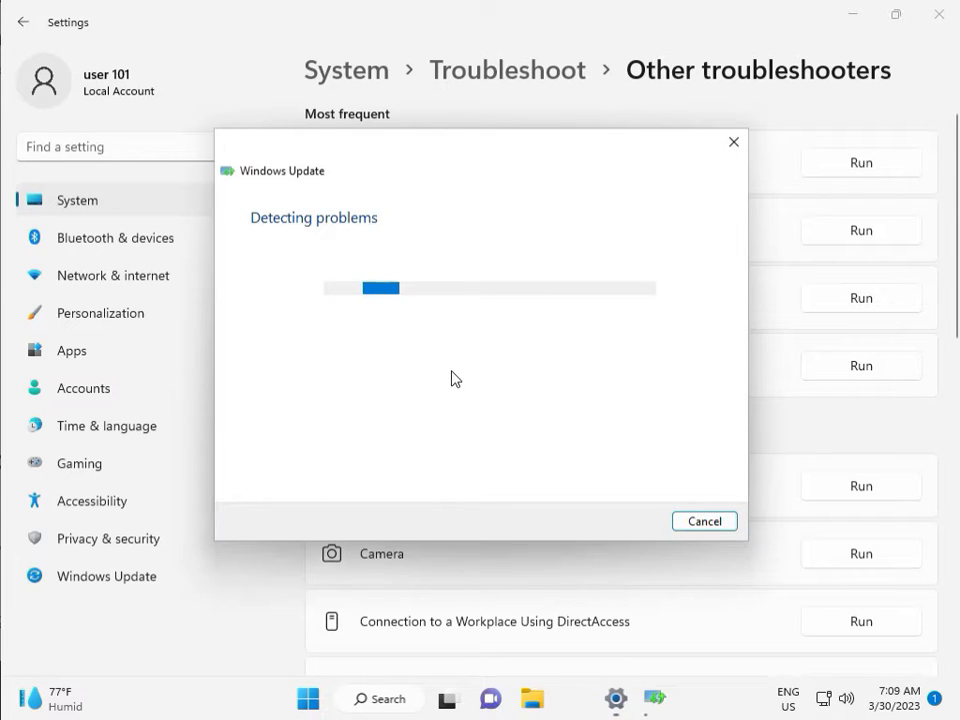
left_click_drag(452, 157, 325, 114)
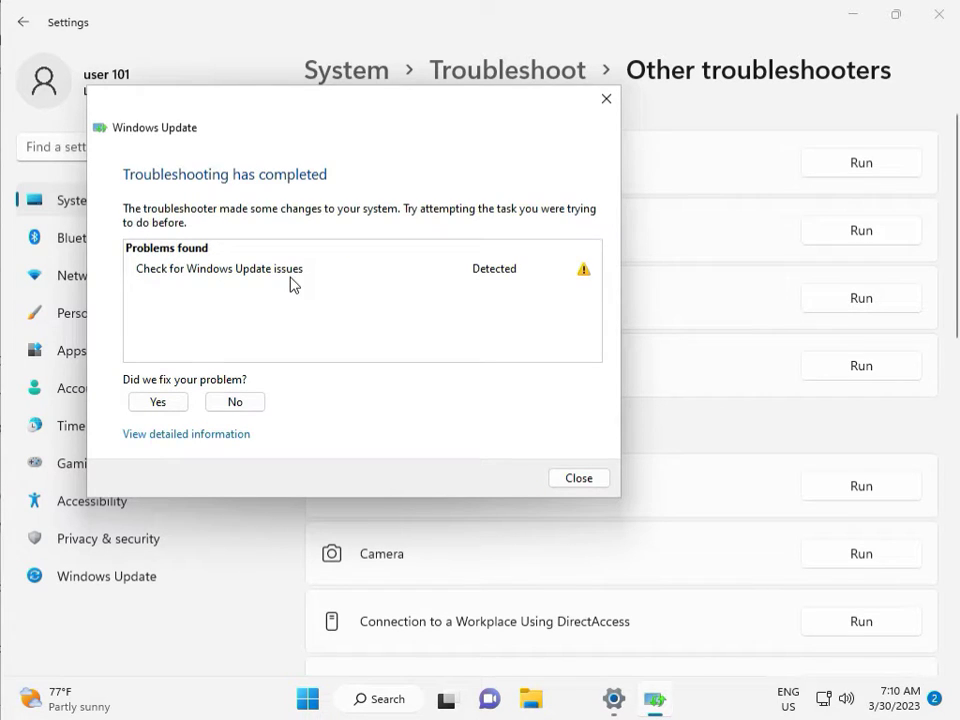
left_click(579, 482)
left_click(948, 30)
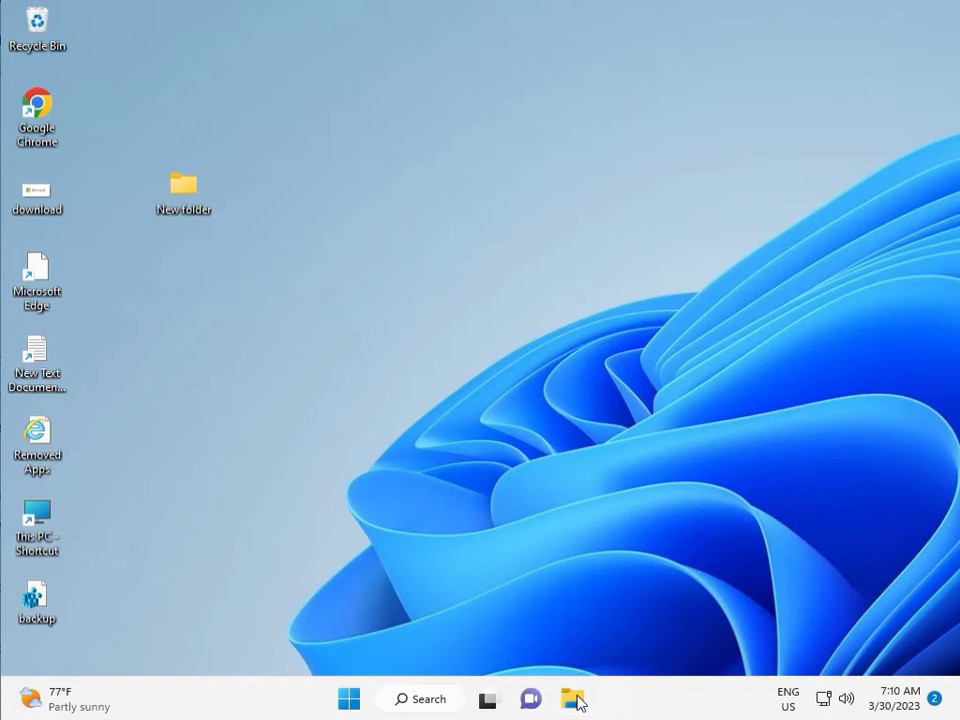
- Open the Windows folder on Local Disk (C:) in File Explorer
left_click(574, 700)
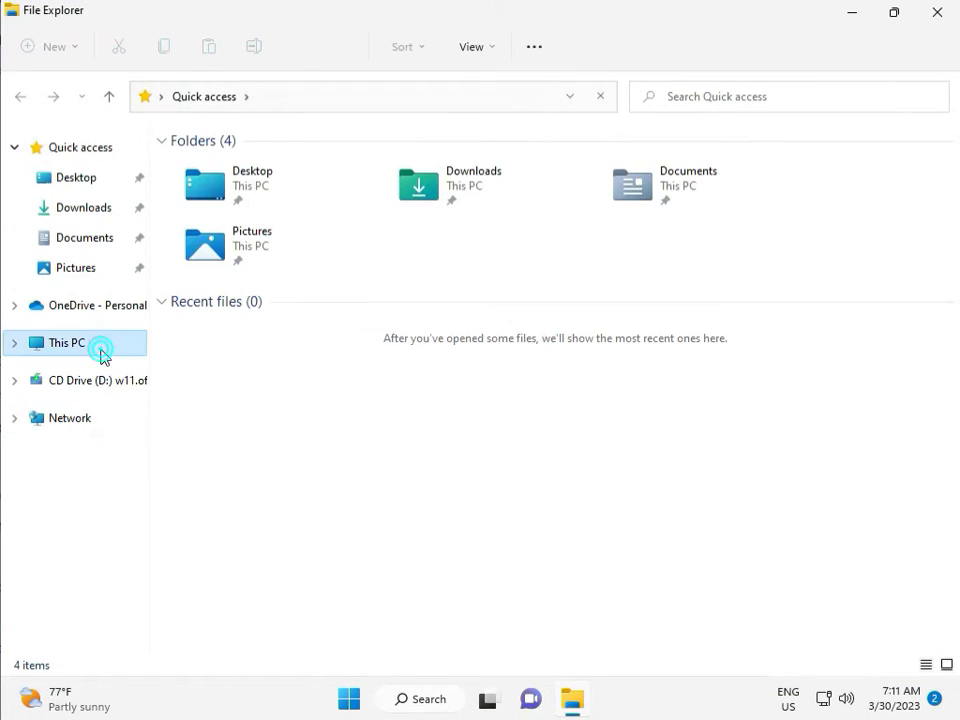
left_click(101, 354)
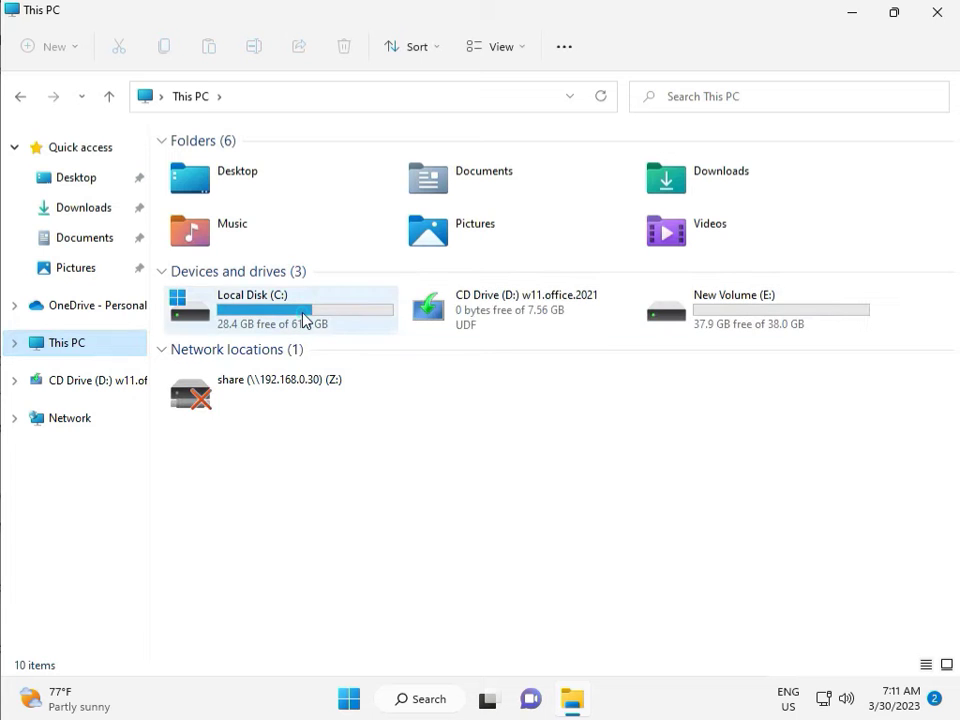
double_click(302, 316)
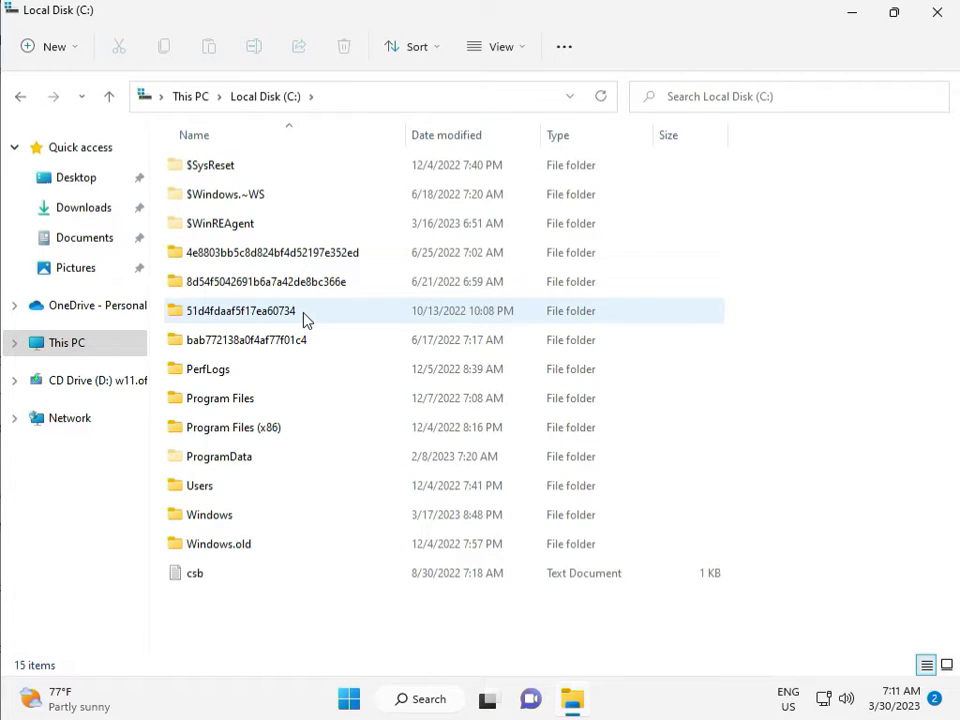
left_click(248, 517)
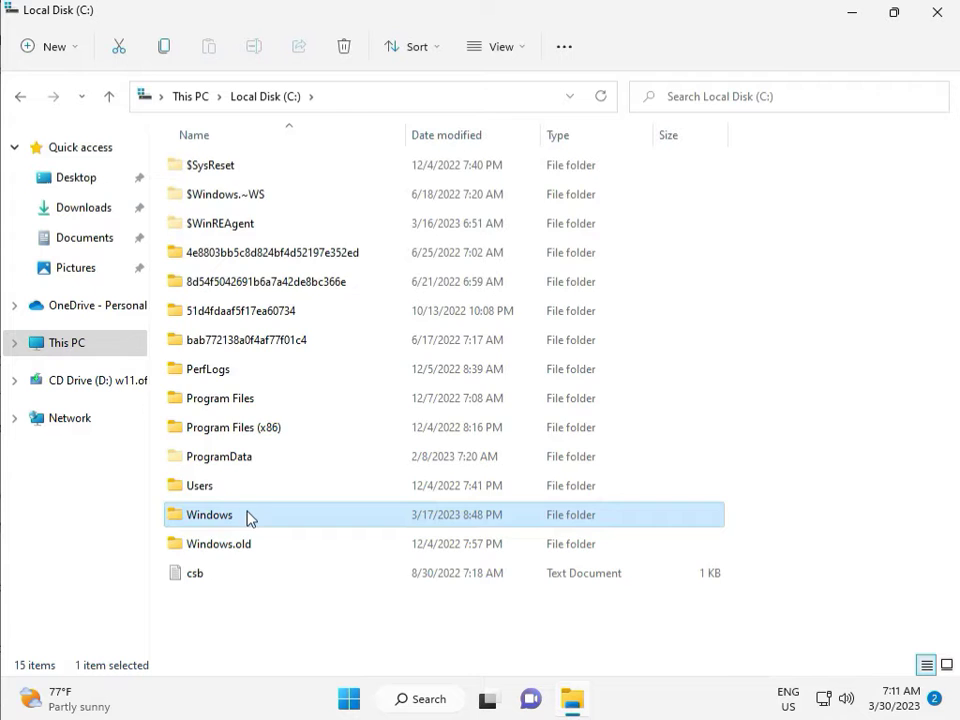
double_click(247, 516)
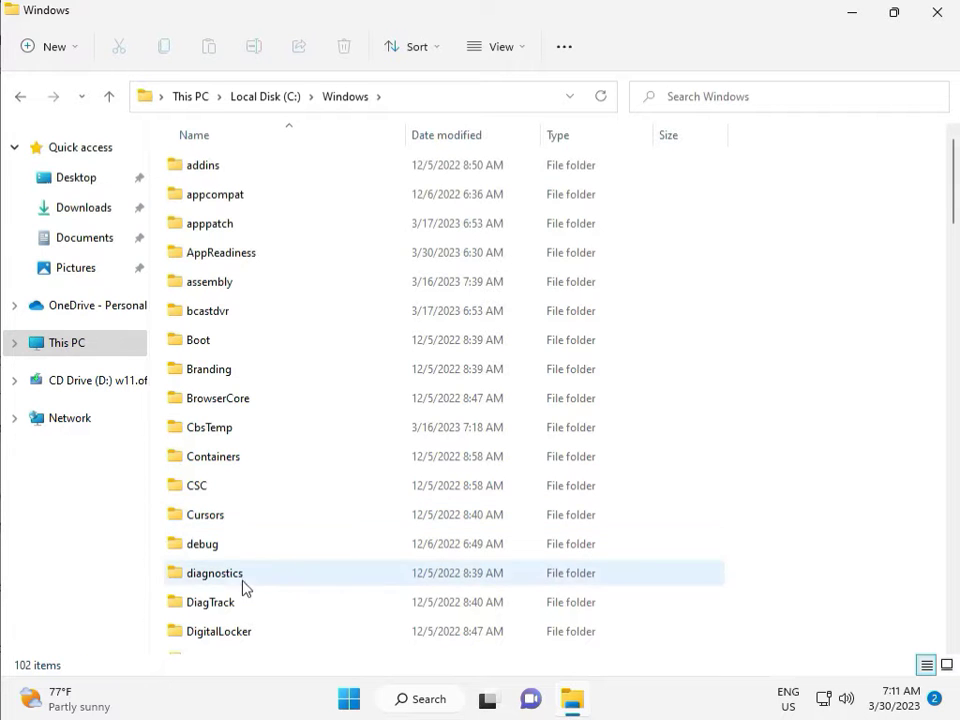
- Find and open the SoftwareDistribution folder inside the Windows folder
scroll(340, 580, "down", 8)
scroll(349, 571, "down", 3)
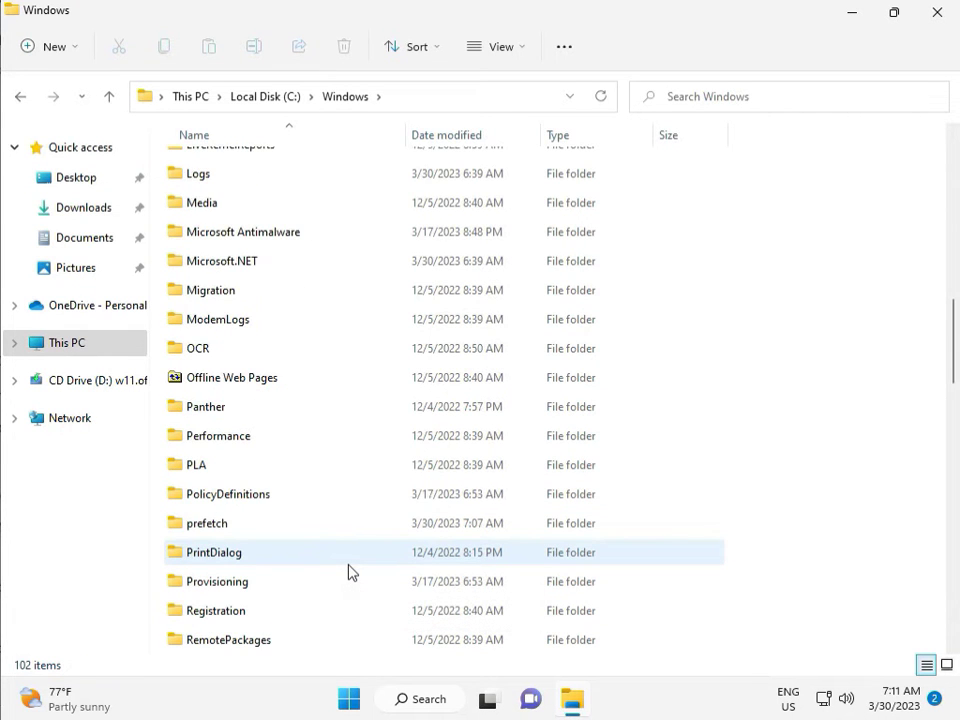
scroll(349, 571, "down", 4)
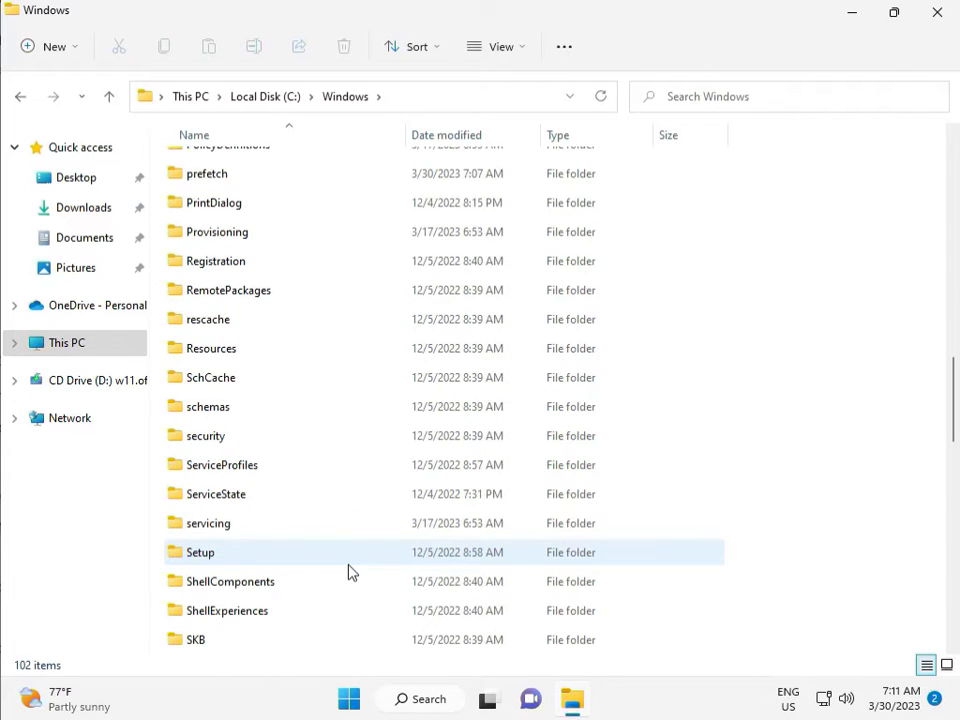
scroll(343, 568, "down", 2)
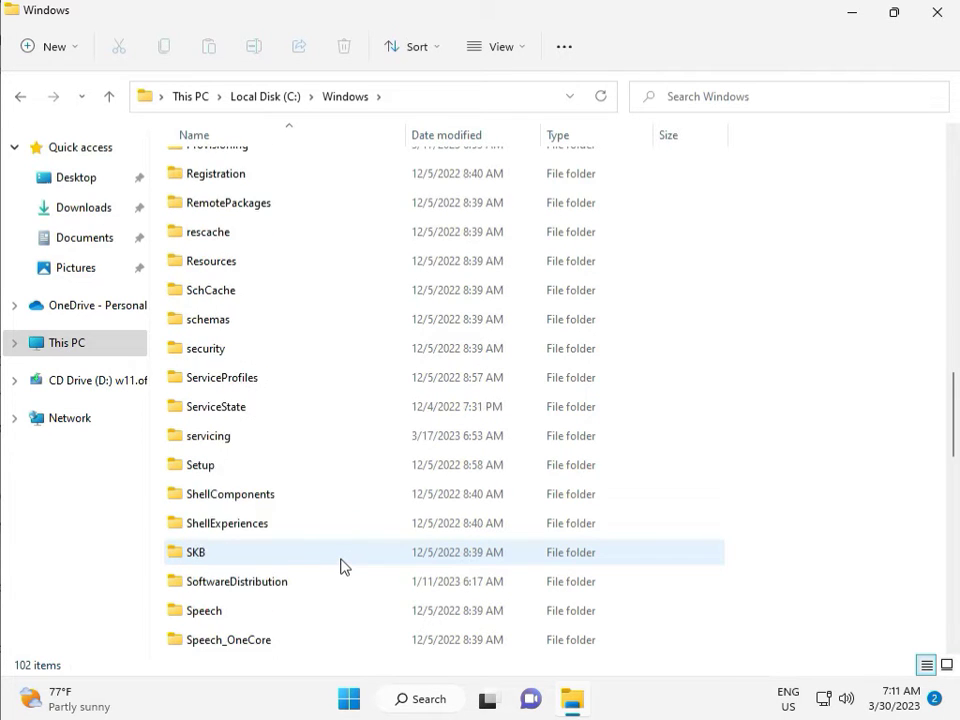
left_click(262, 498)
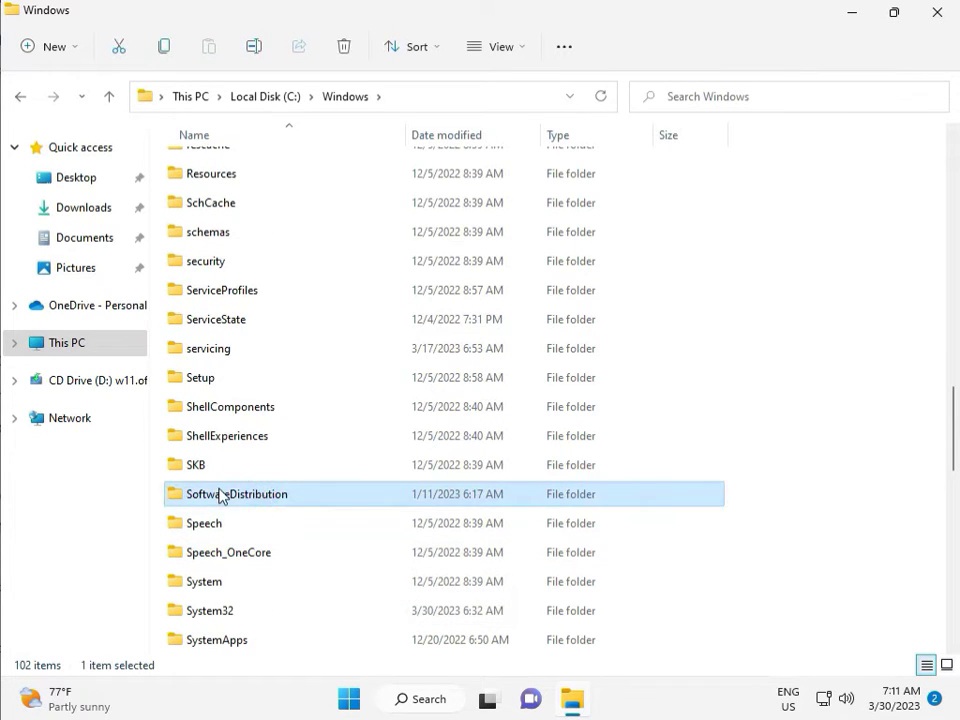
double_click(248, 499)
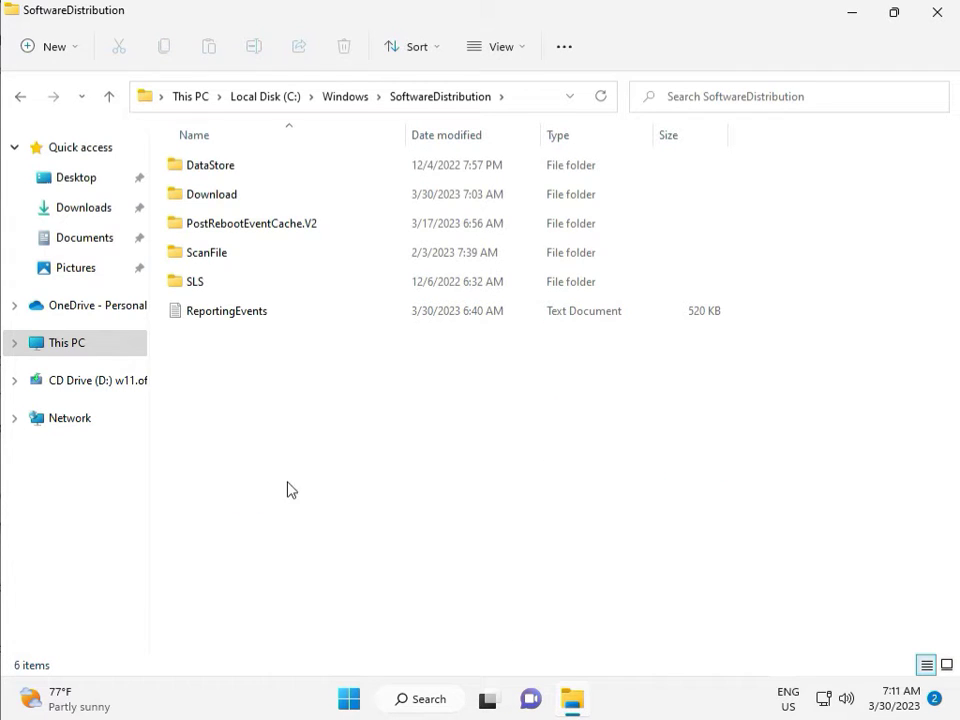
mouse_move(498, 717)
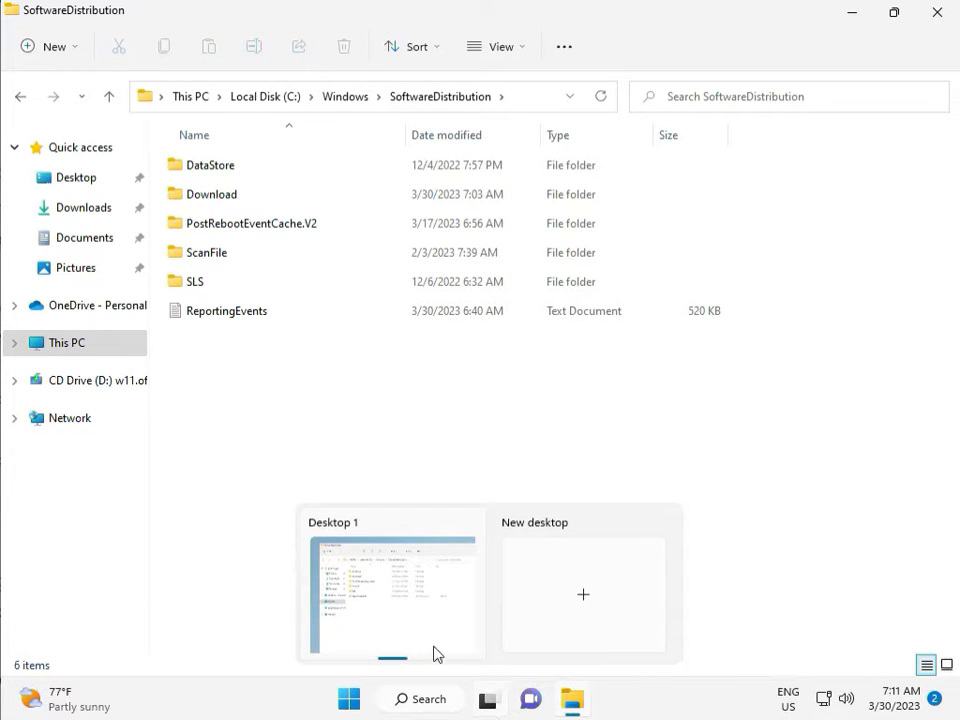
- Delete all files and folders in SoftwareDistribution's Download folder with administrator permission for all items, and close File Explorer
double_click(242, 196)
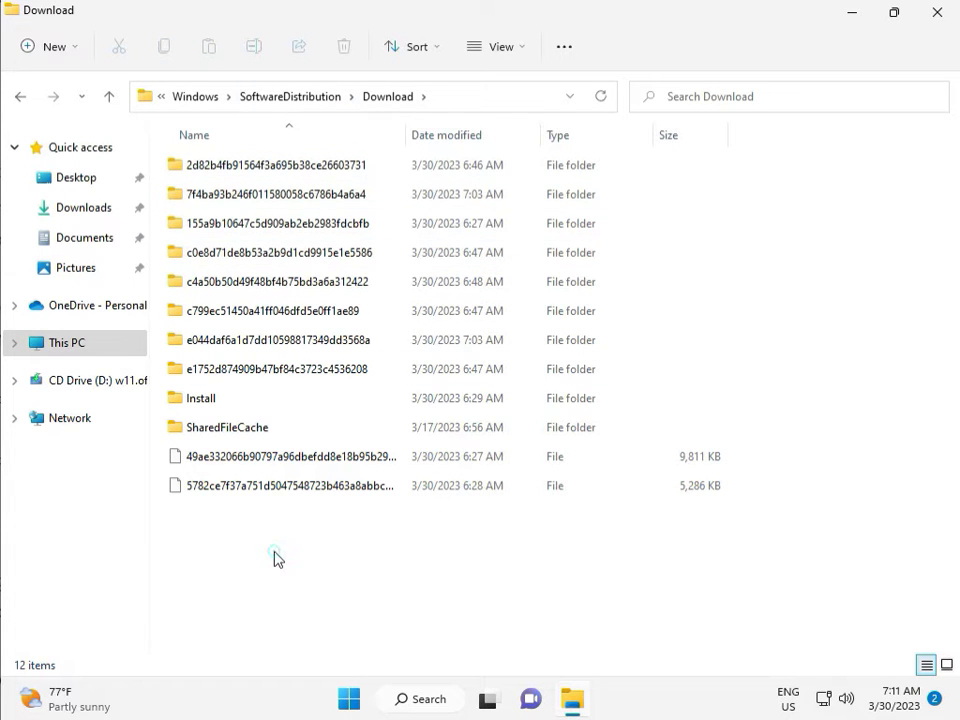
left_click_drag(276, 551, 287, 177)
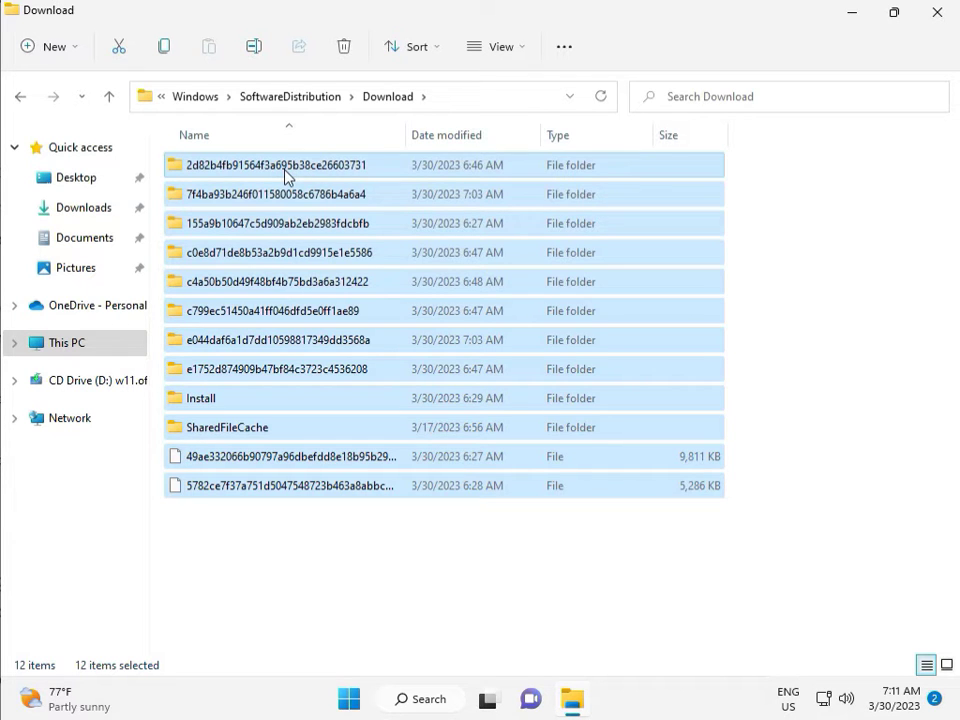
key("Delete")
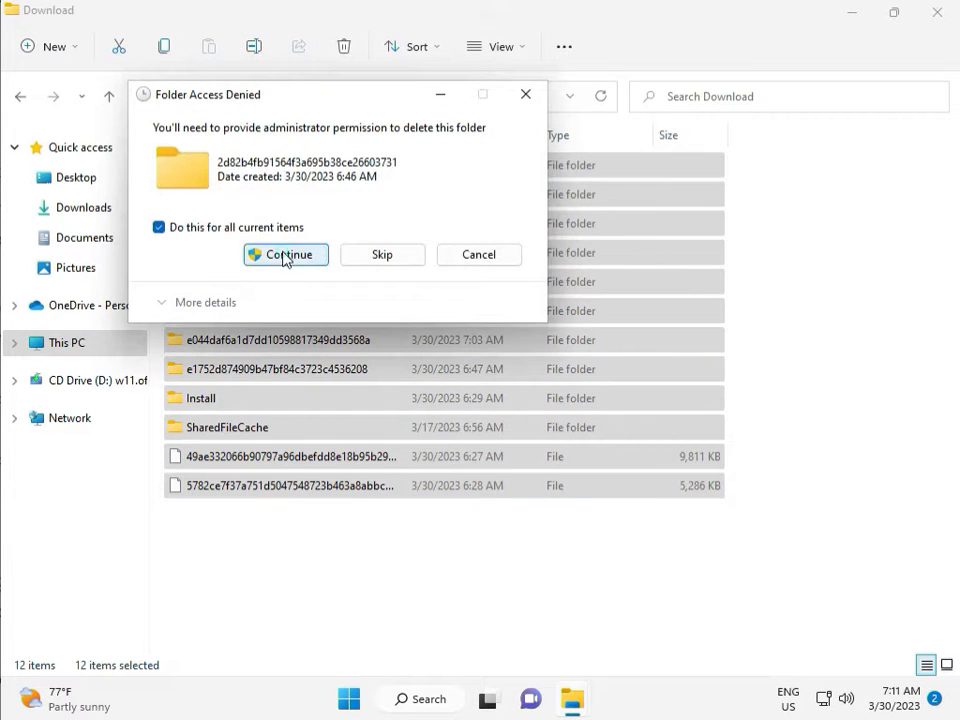
left_click(285, 255)
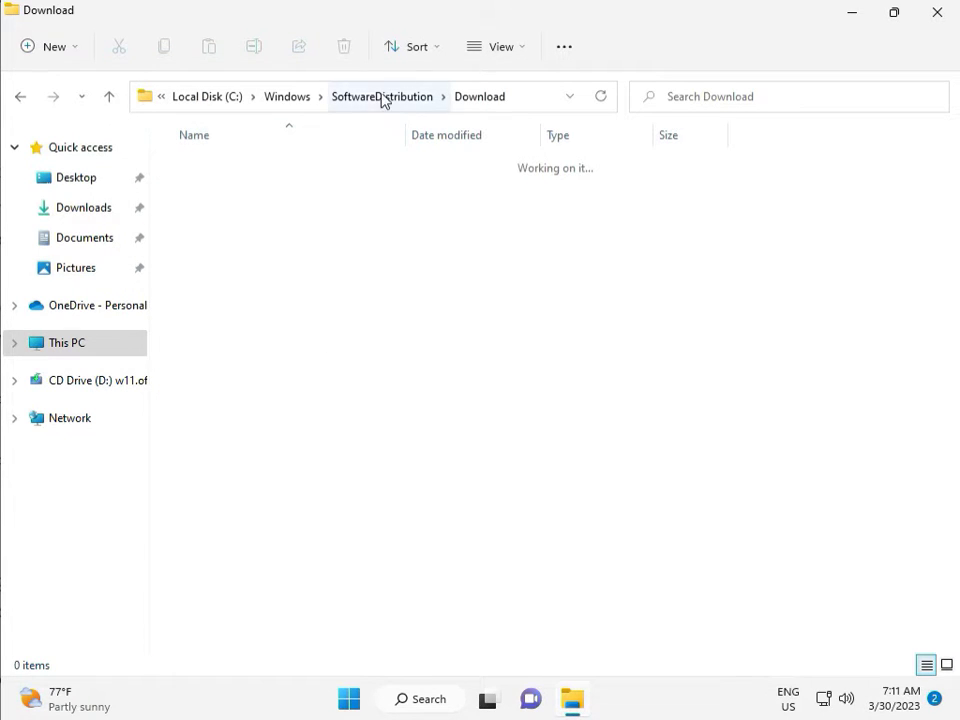
left_click(381, 97)
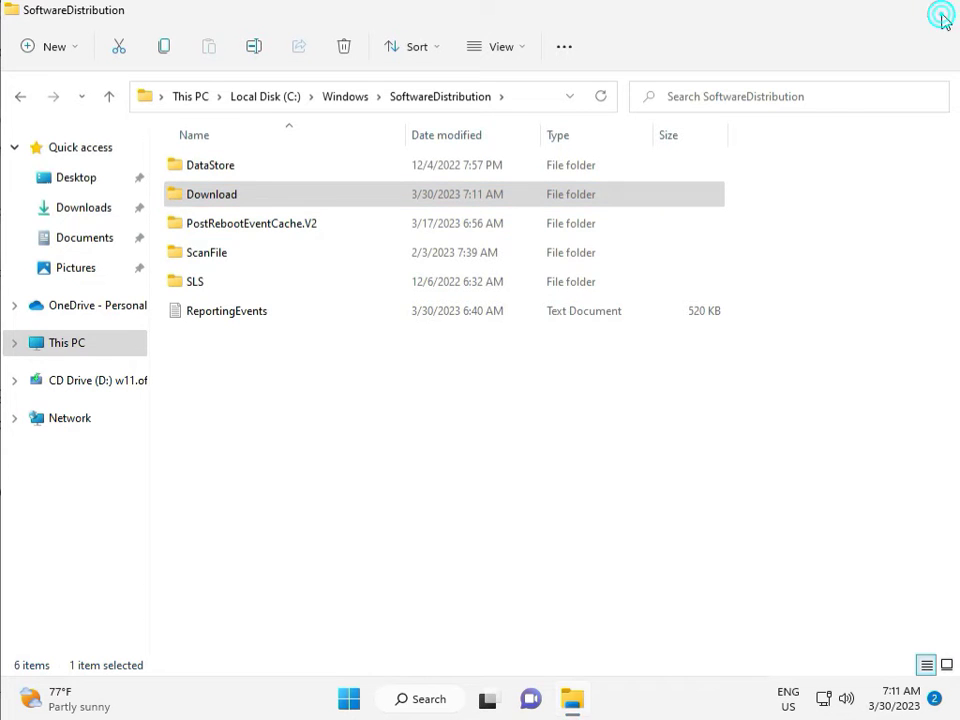
left_click(937, 14)
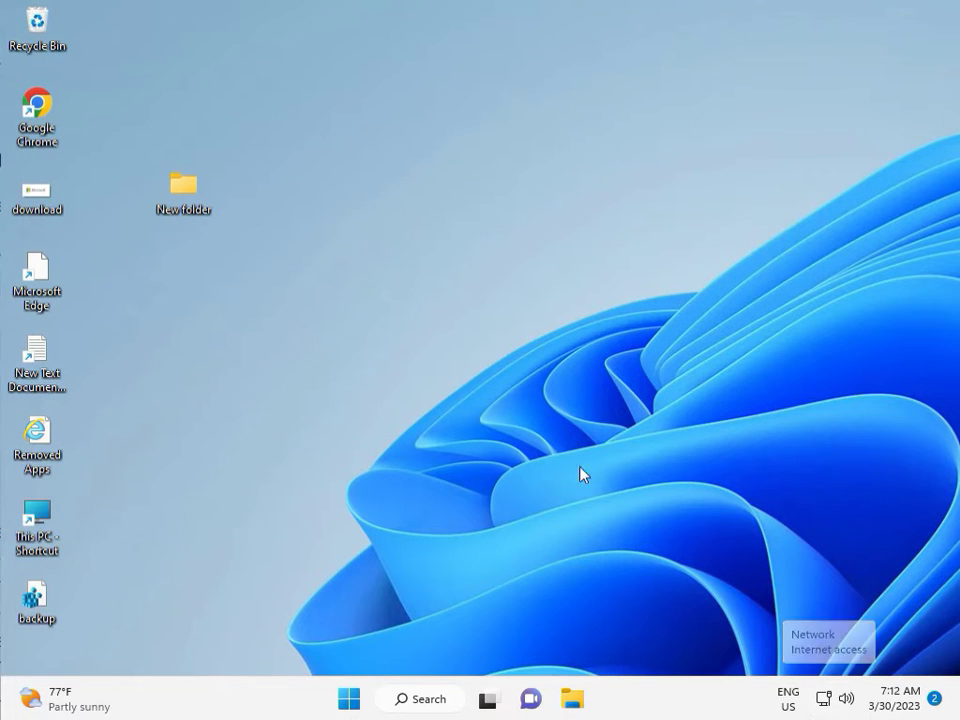
- Open the Services console by running services.msc
left_click(552, 402)
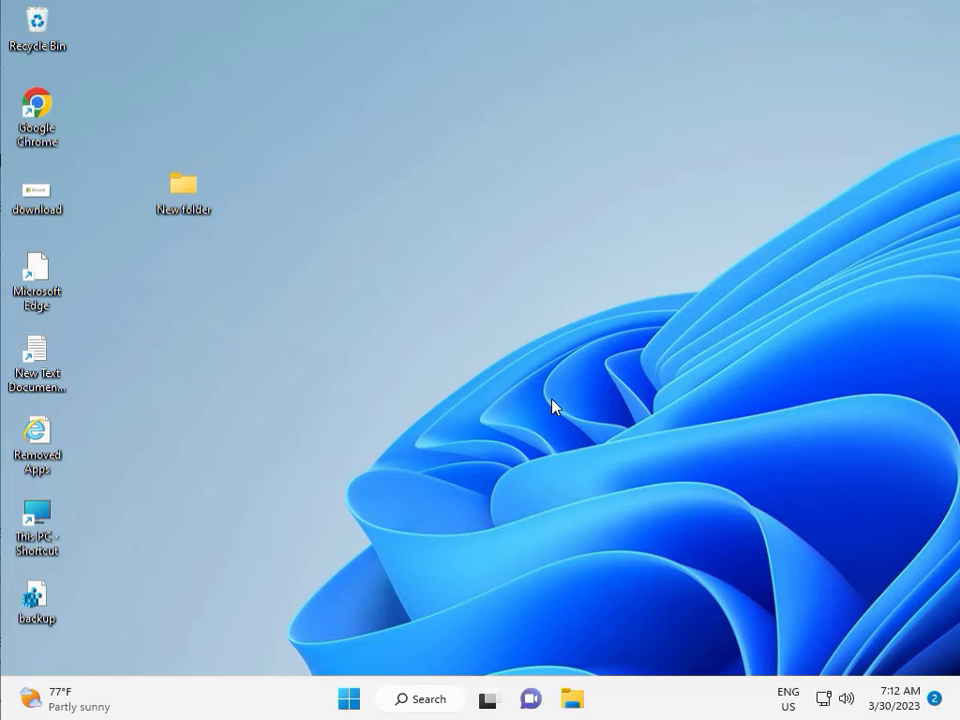
key("super+r")
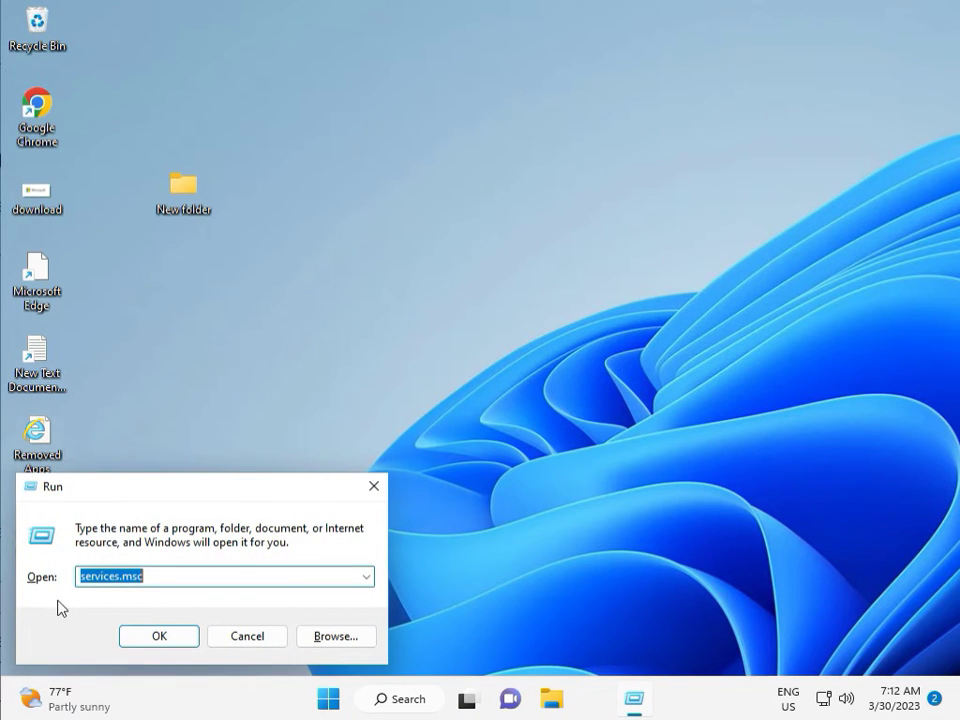
left_click(158, 636)
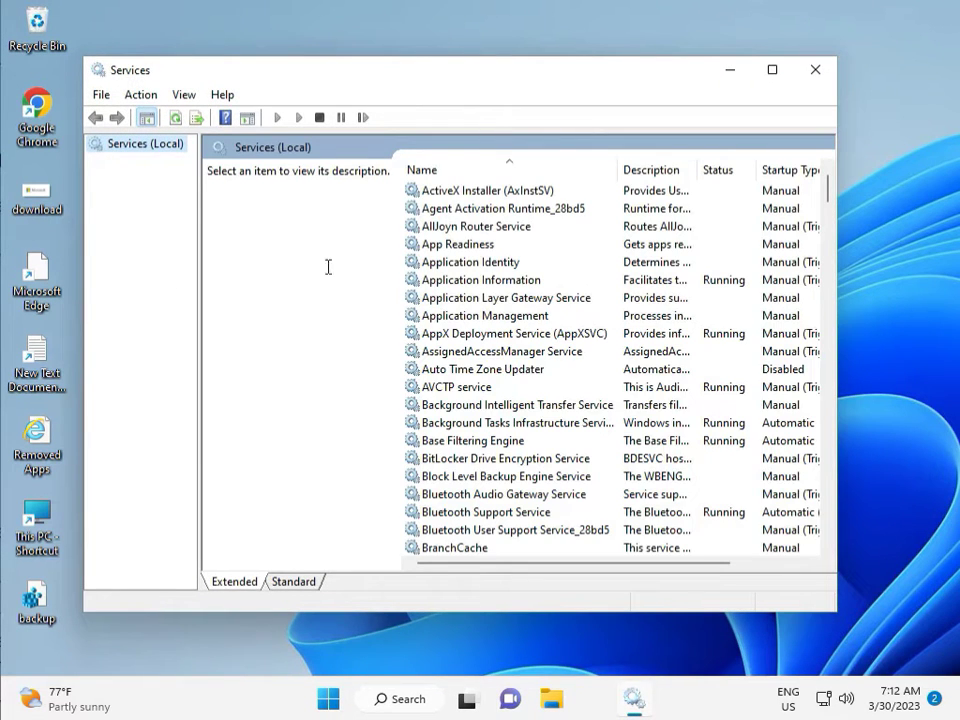
- Find the Windows Update service in the services list and restart it
left_click(531, 298)
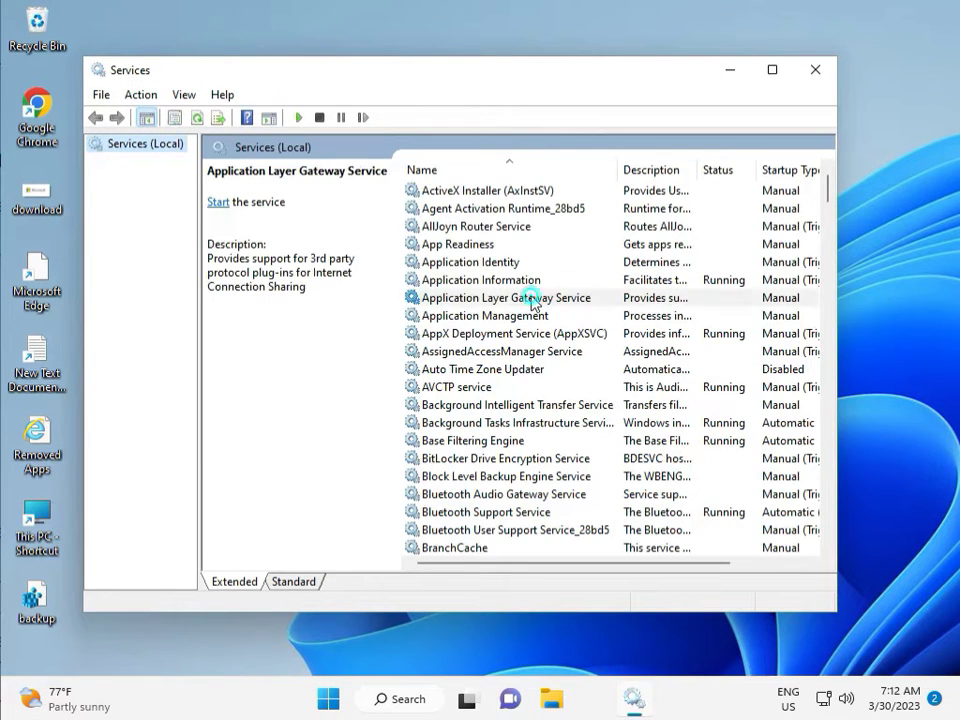
key("w")
scroll(494, 412, "down", 3)
scroll(494, 500, "down", 7)
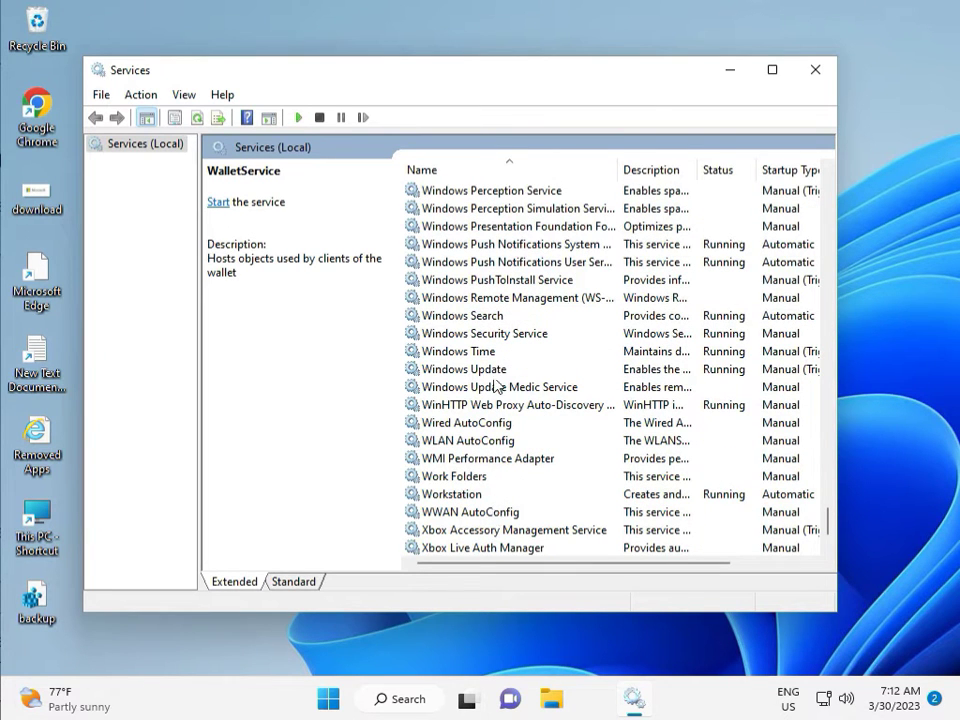
left_click(498, 369)
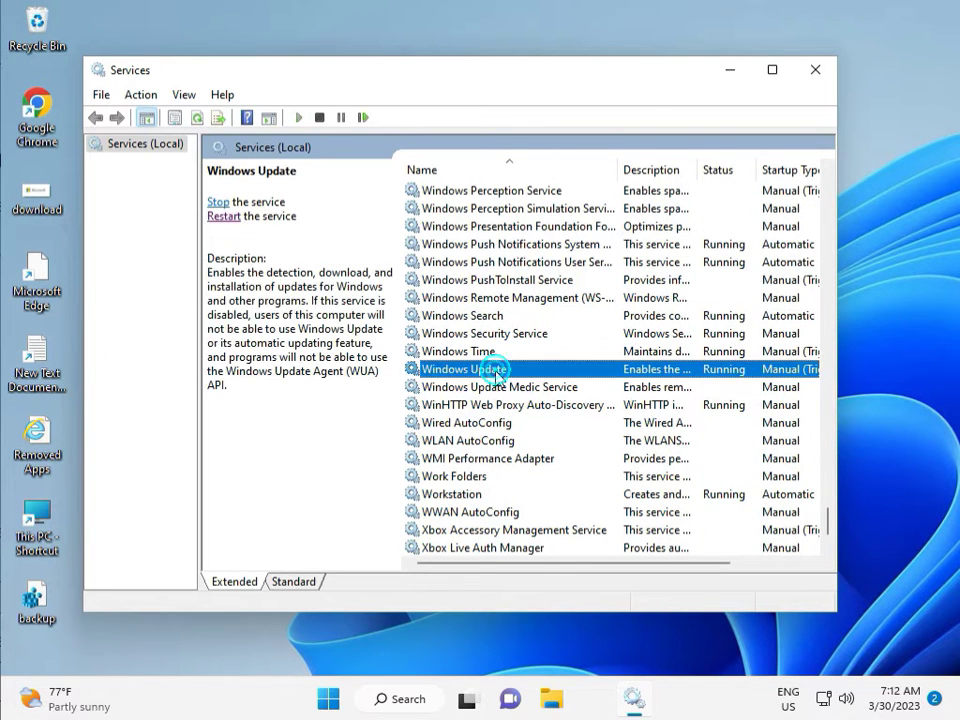
left_click(224, 217)
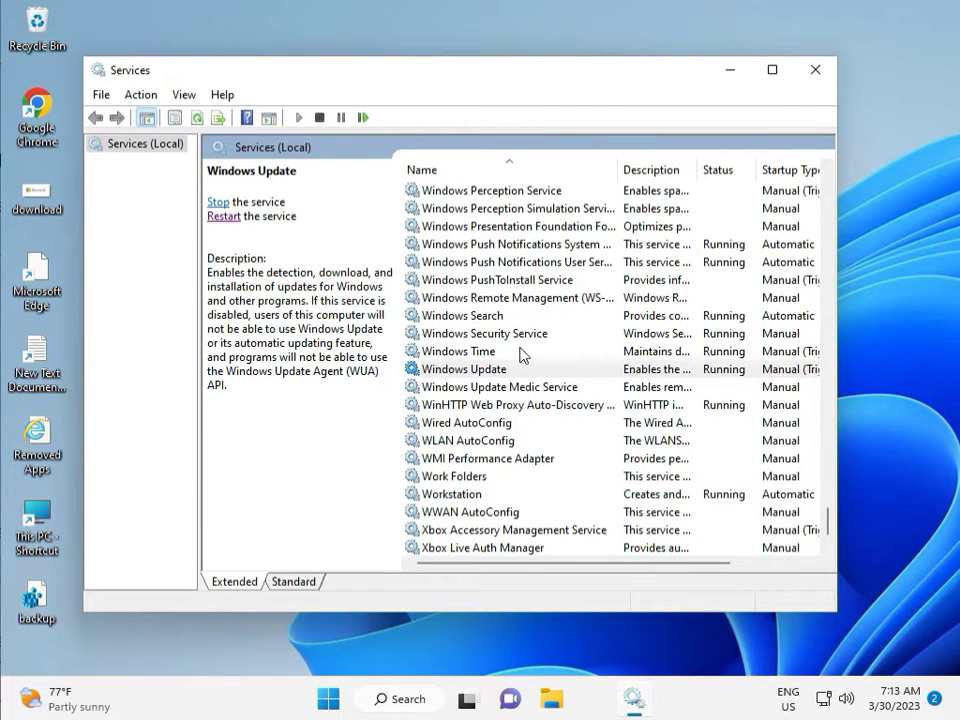
- Set the Windows Update service's startup type to Automatic, apply the change, and close the Services console
double_click(490, 370)
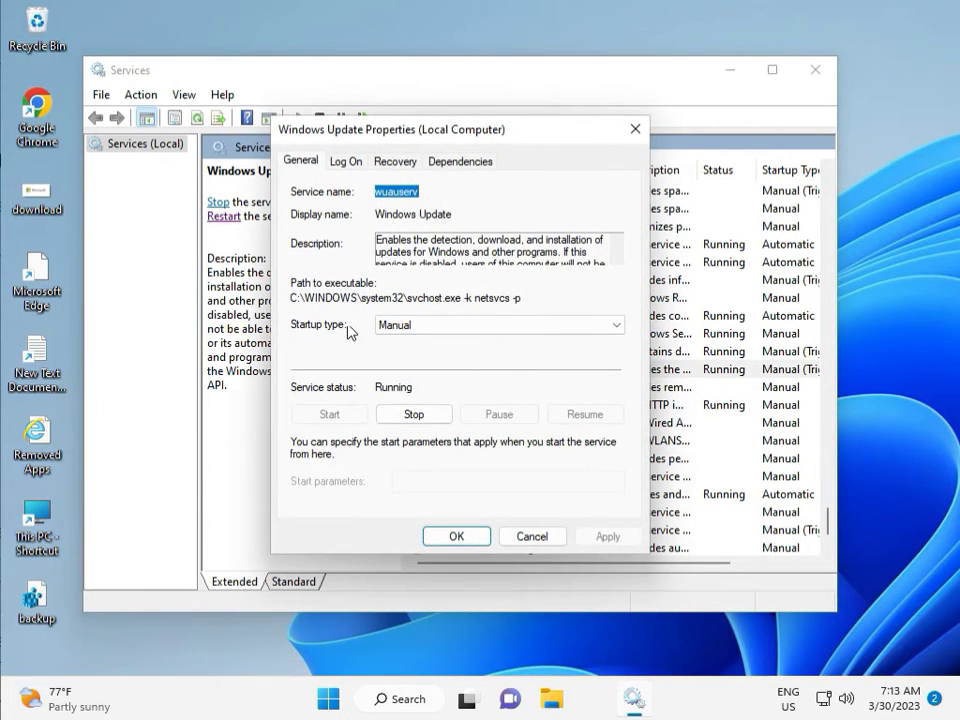
left_click(410, 326)
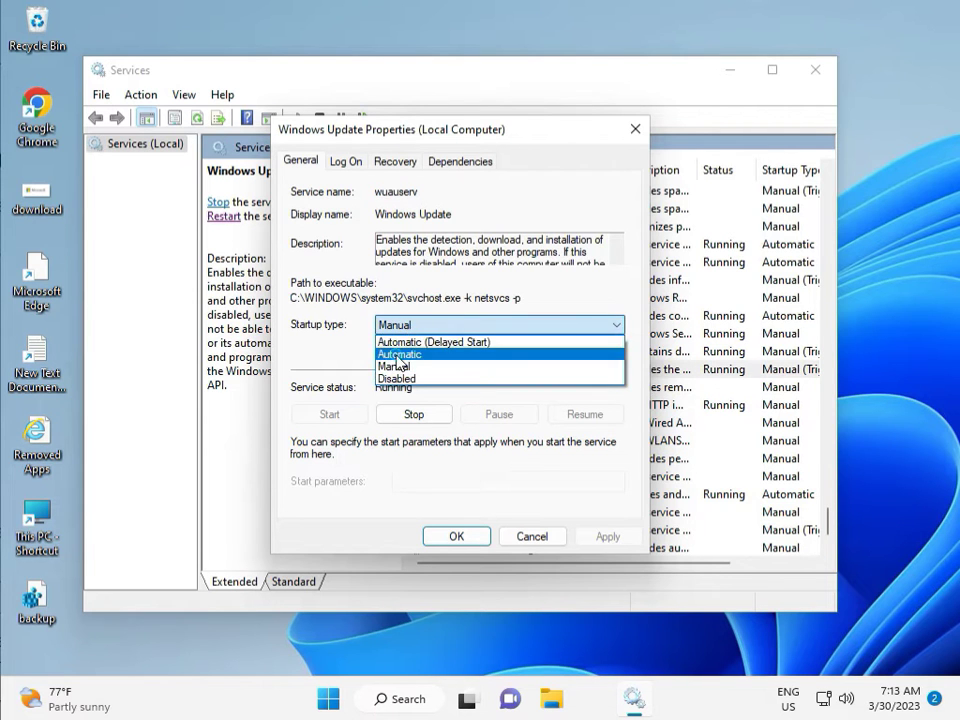
left_click(398, 356)
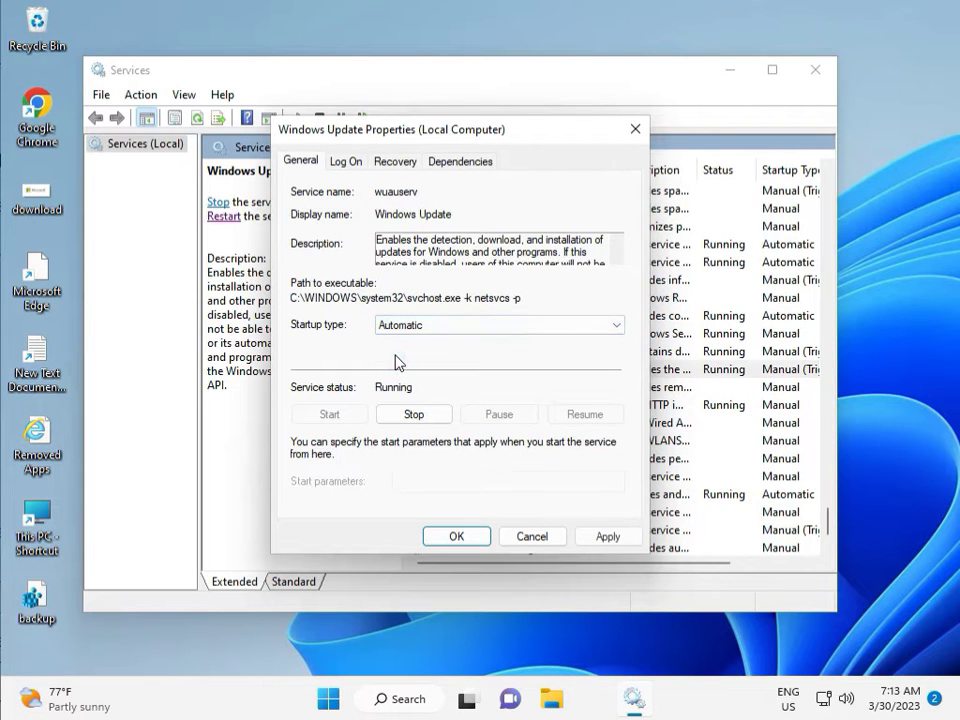
left_click(610, 537)
left_click(455, 537)
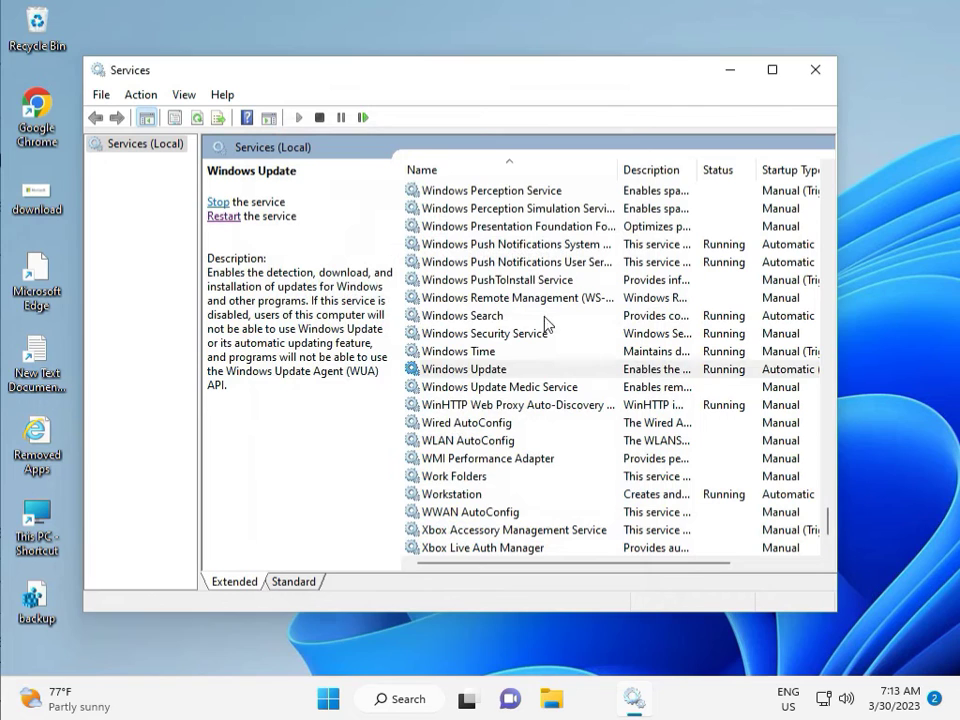
left_click(816, 70)
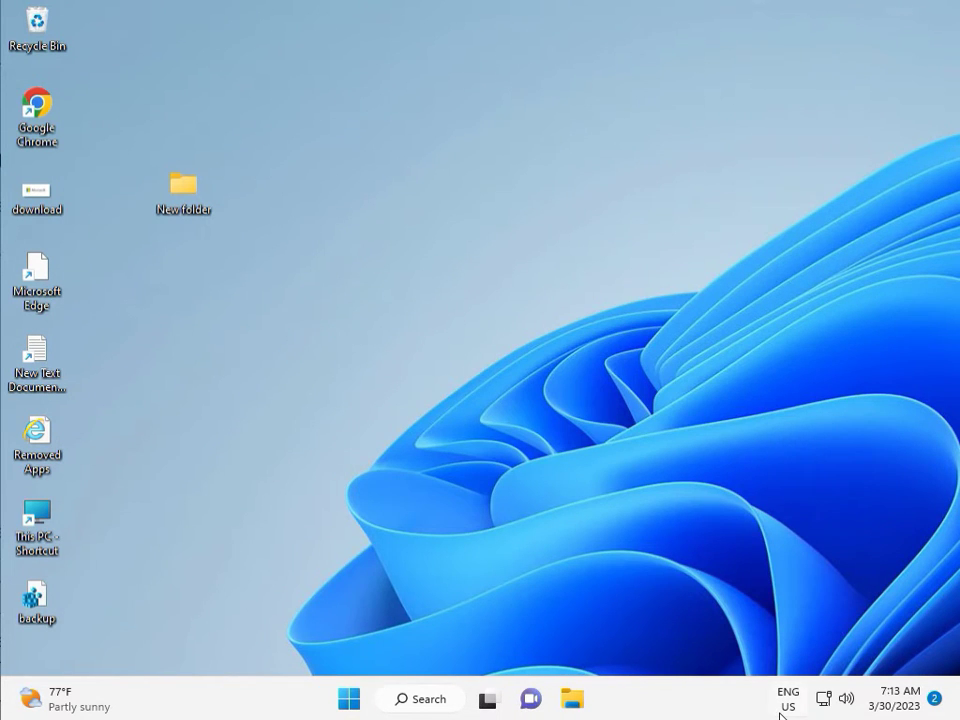
- Open the Registry Editor by running regedit and allow it to make changes to the device
left_click(536, 505)
key("super+r")
type("r")
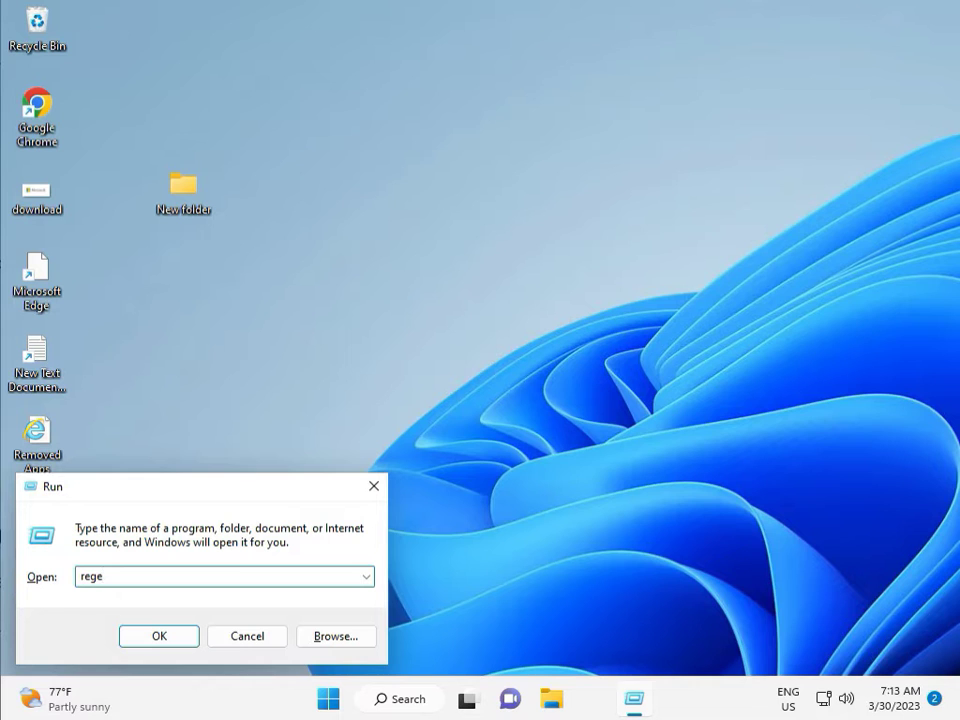
type("egedit")
key("Return")
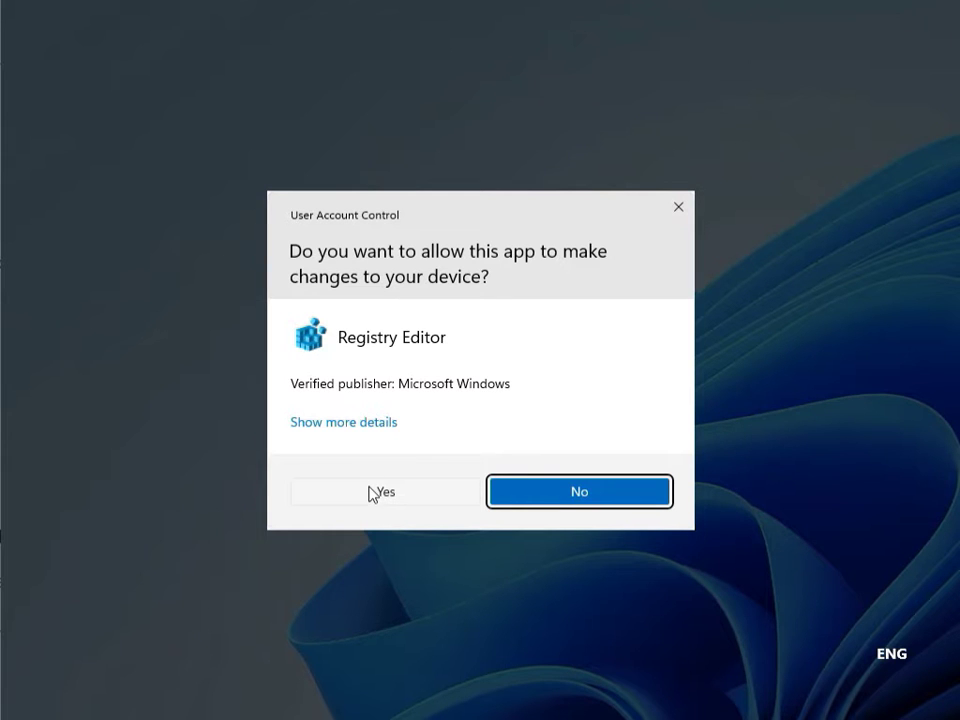
left_click(375, 492)
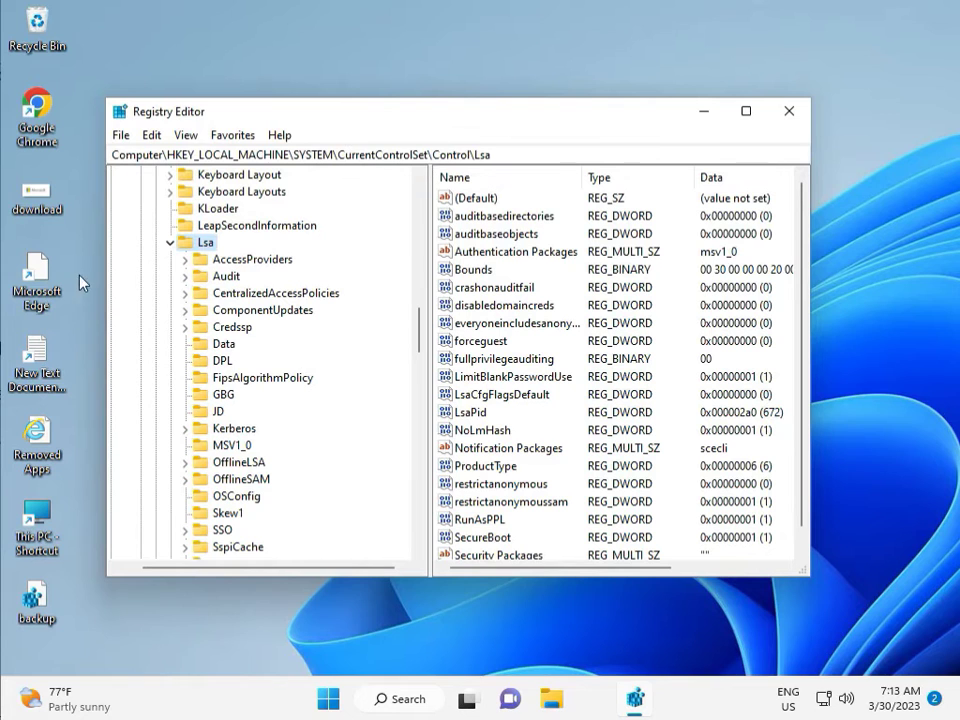
- Collapse the expanded Lsa, SYSTEM and HKEY_LOCAL_MACHINE branches in the registry tree
left_click(170, 242)
scroll(174, 270, "up", 15)
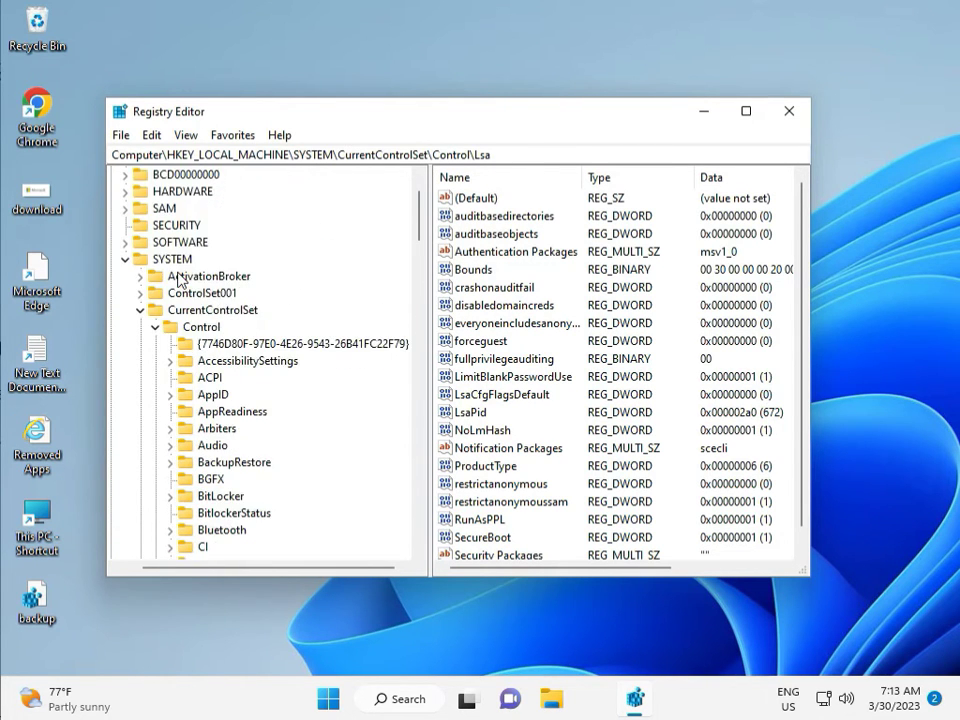
left_click(124, 326)
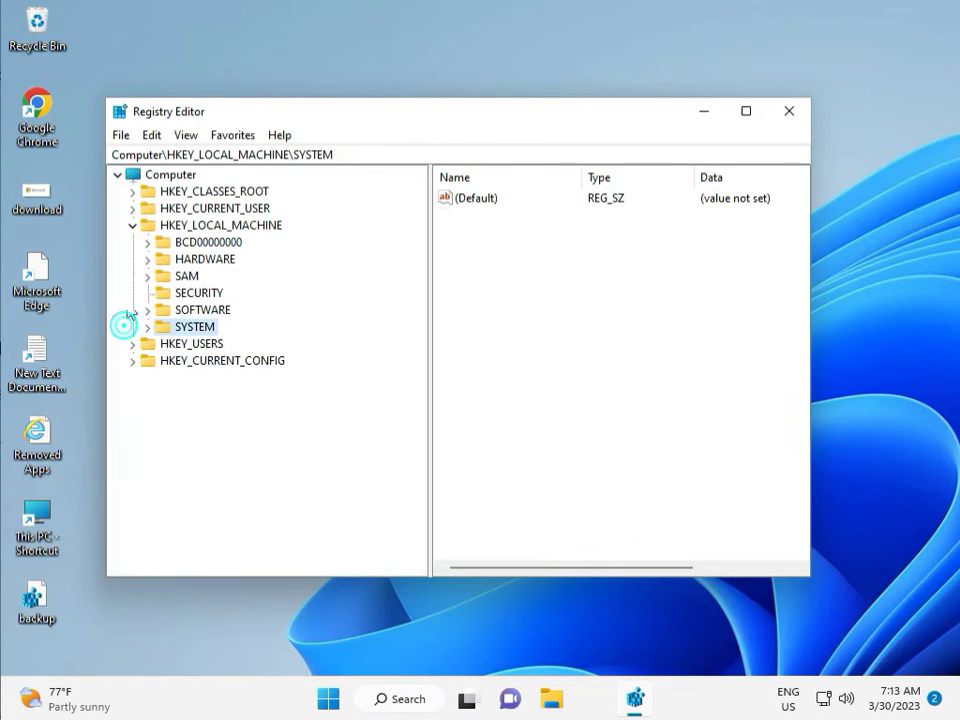
left_click(135, 226)
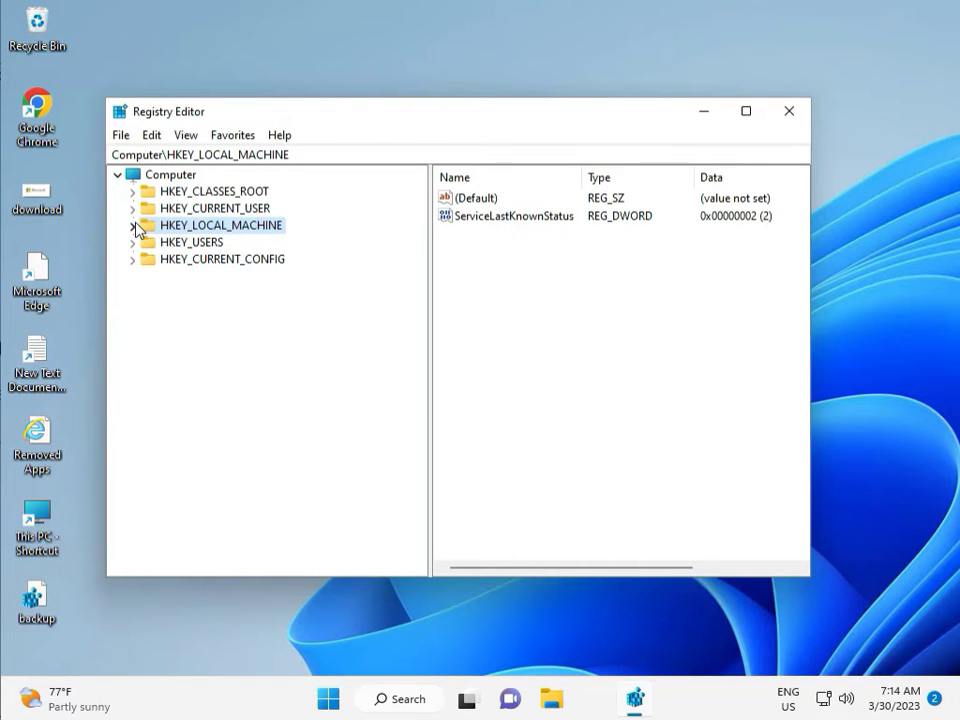
- Examine the subkeys of HKEY_LOCAL_MACHINE\SOFTWARE\Policies\Microsoft\Windows for a Windows Update policy key, and close the Registry Editor
left_click(134, 226)
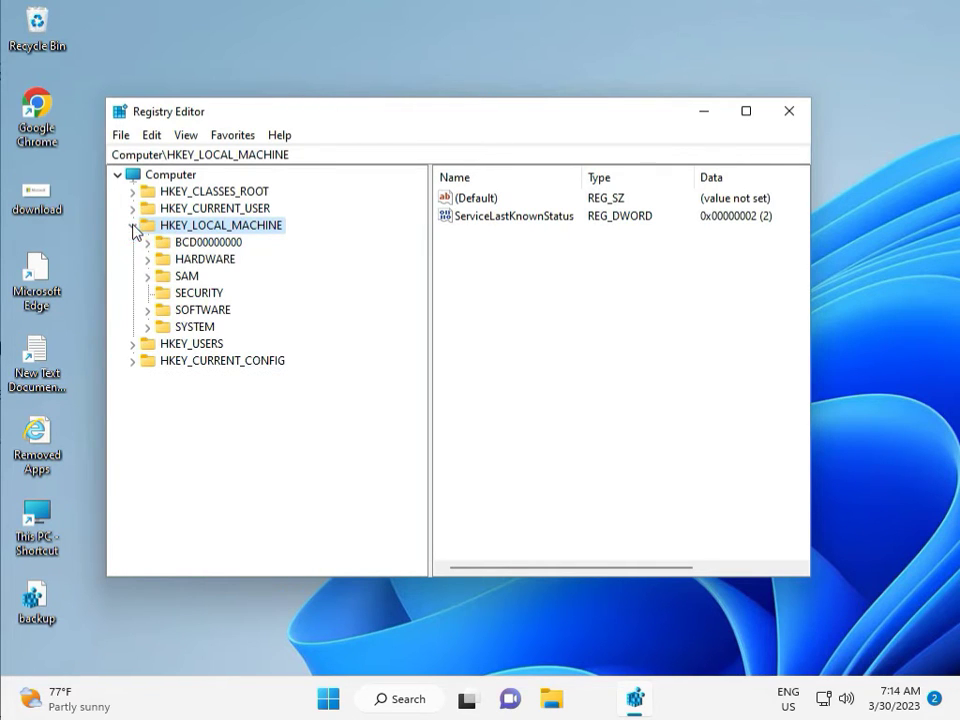
left_click(148, 311)
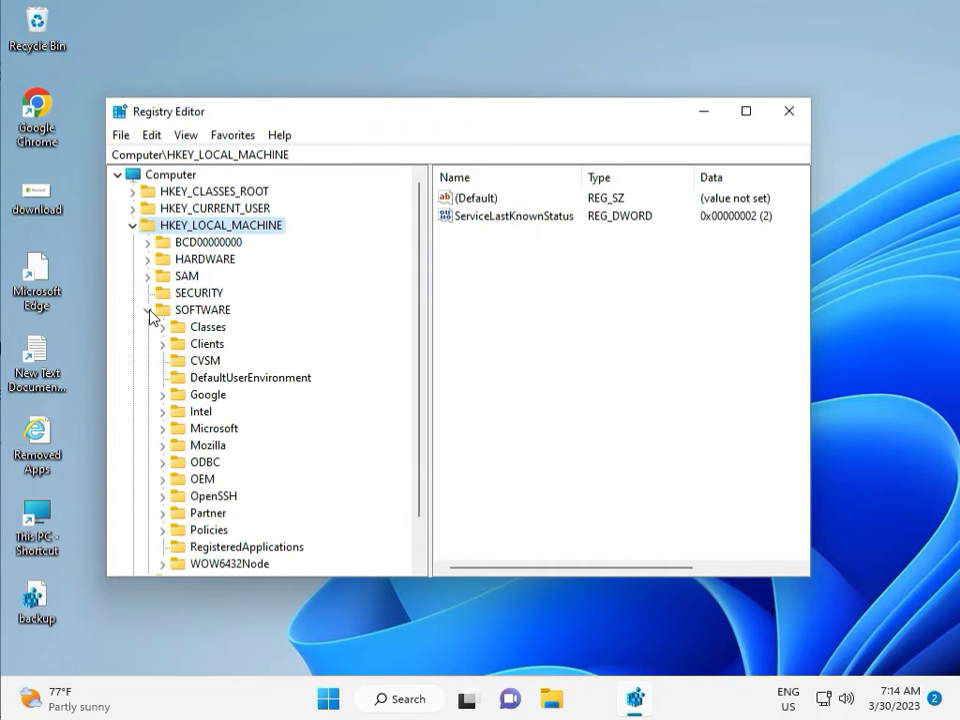
scroll(195, 395, "down", 1)
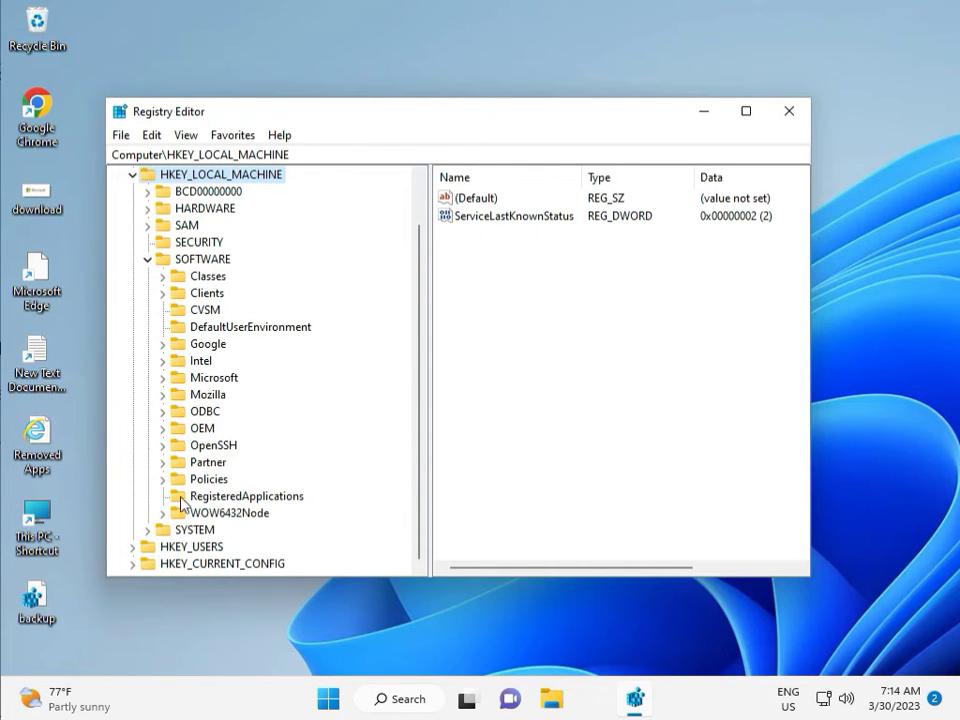
left_click(163, 479)
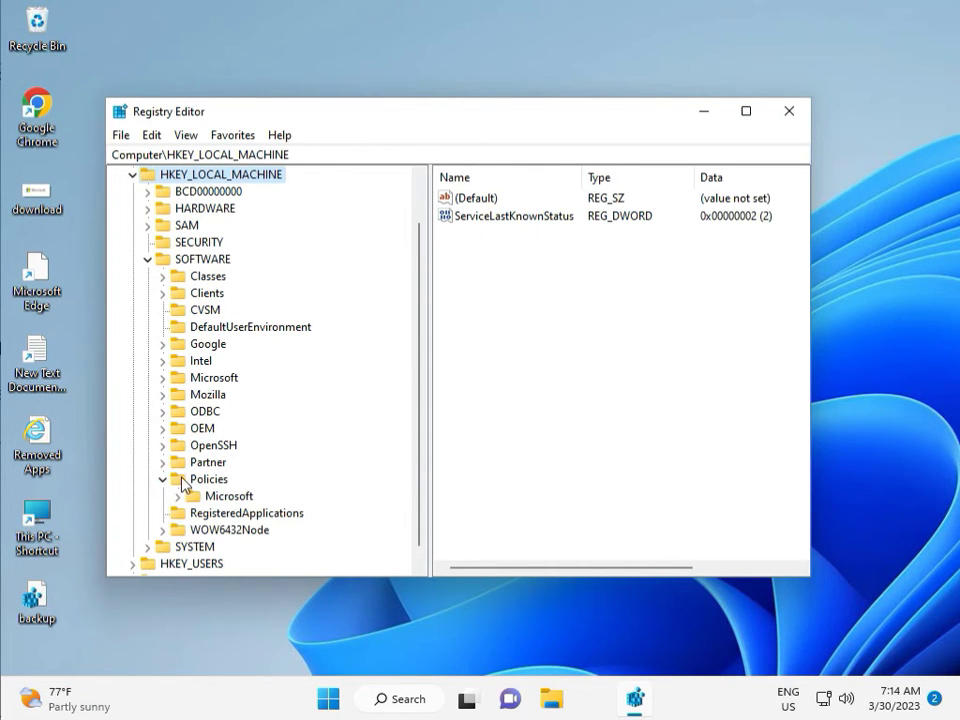
left_click(178, 497)
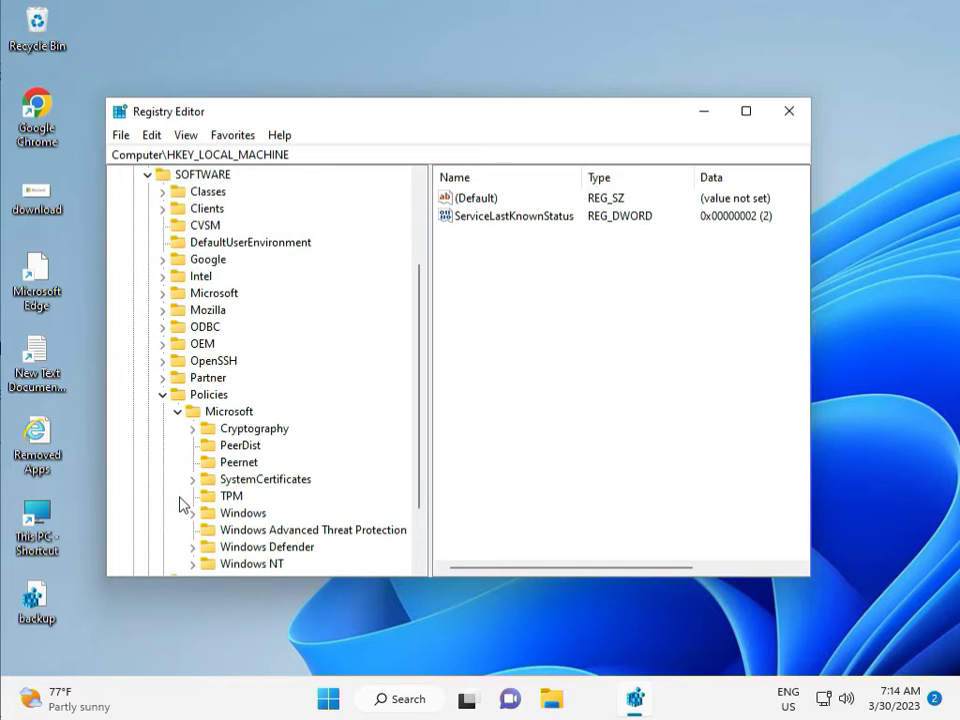
scroll(225, 495, "down", 2)
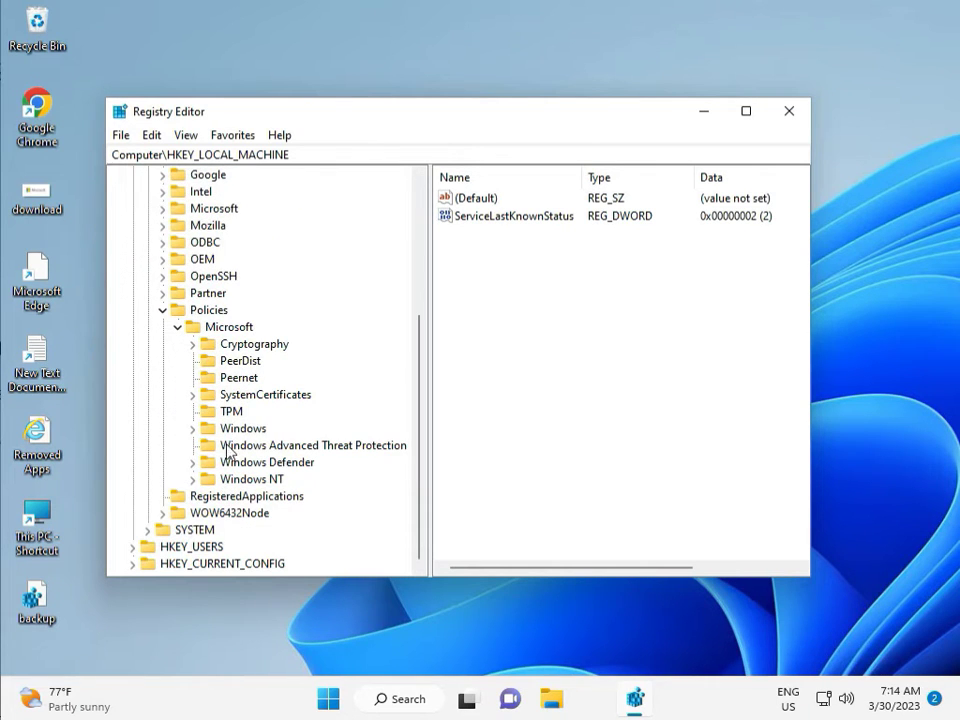
left_click(193, 429)
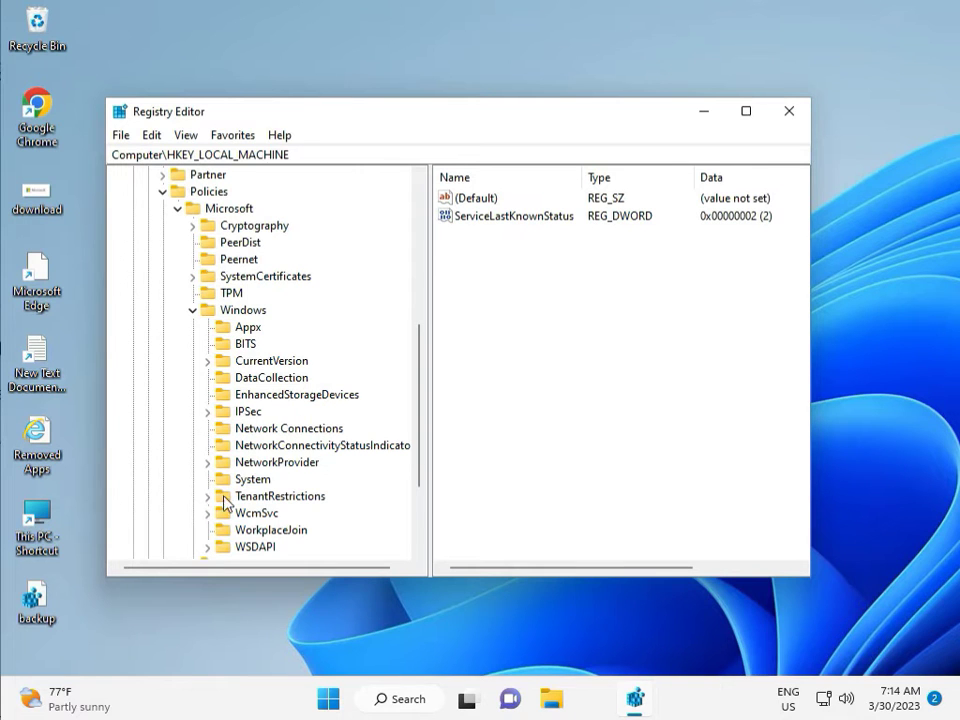
scroll(225, 535, "down", 1)
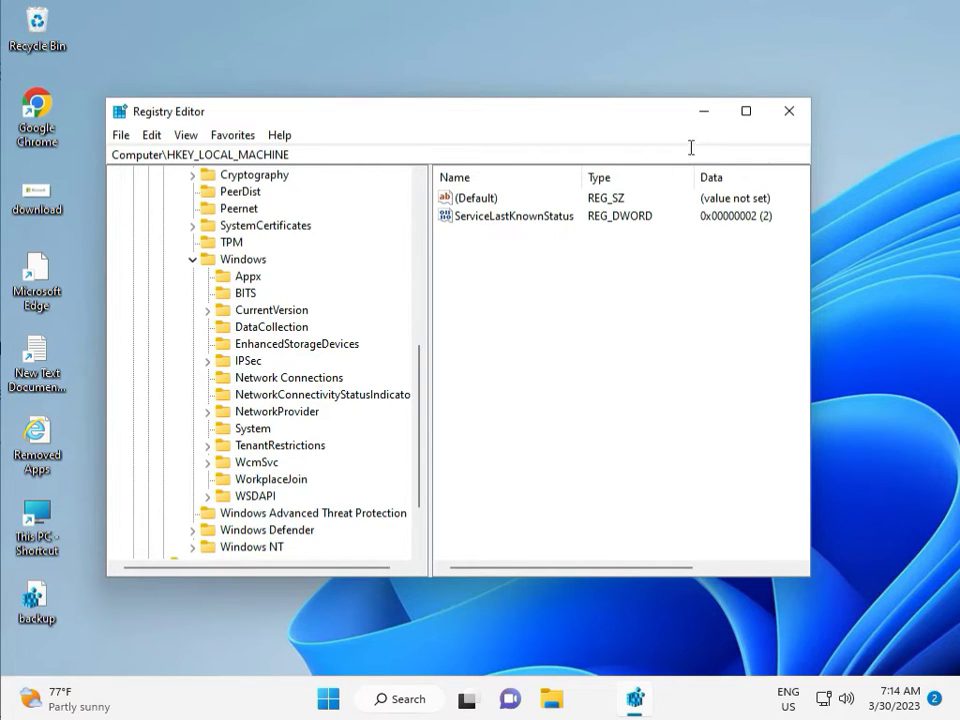
left_click(789, 111)
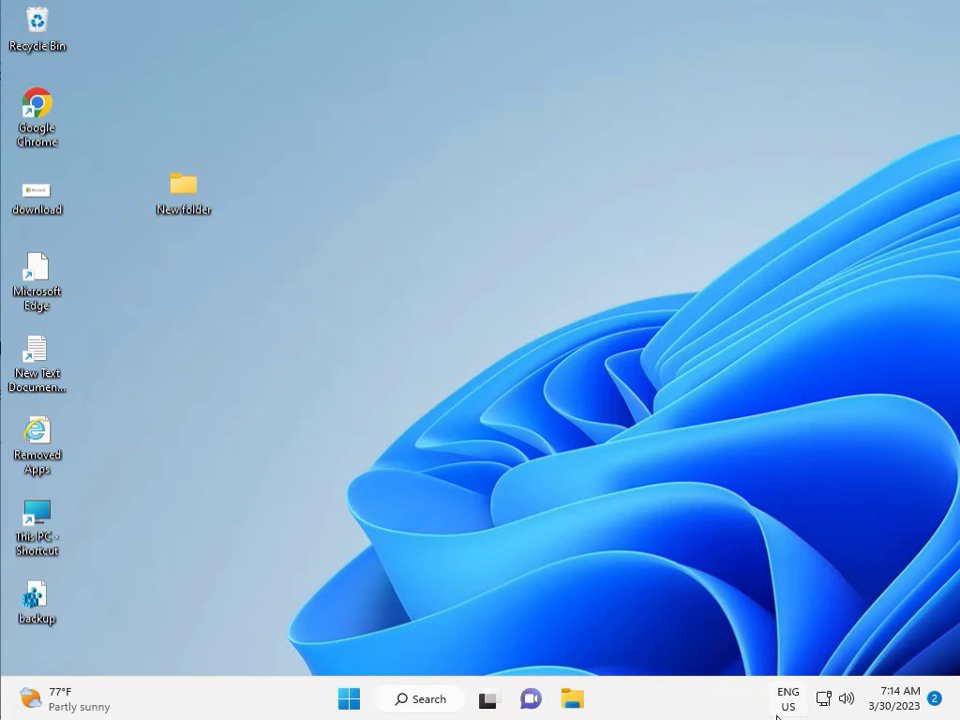
- Search for cmd and open Command Prompt as administrator, allowing it to make changes to the device
left_click(296, 448)
key("super")
type("cmd")
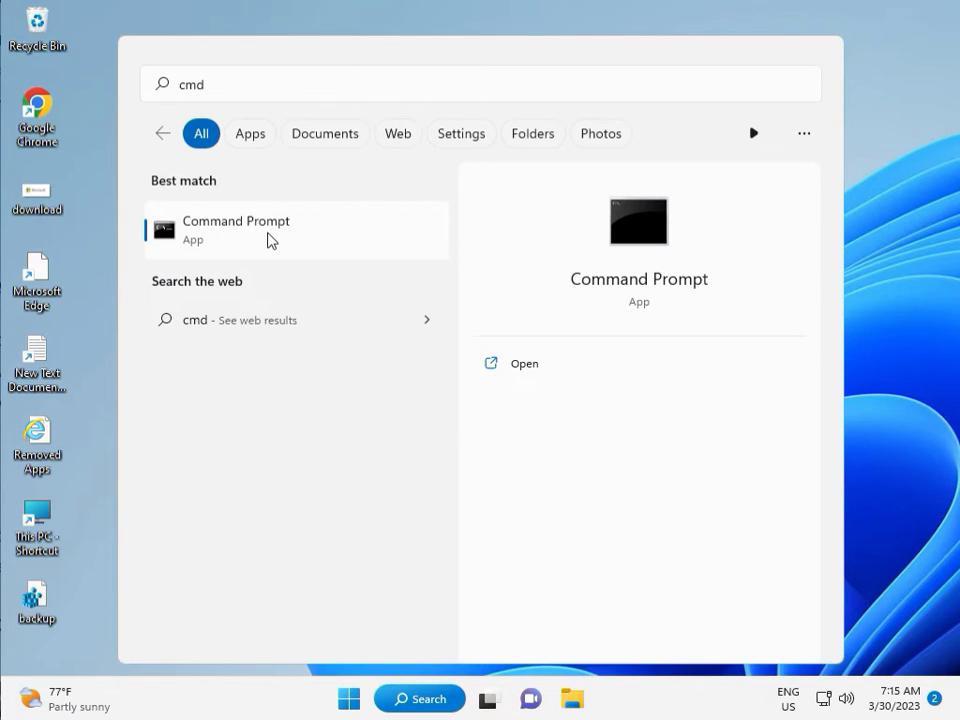
left_click(514, 396)
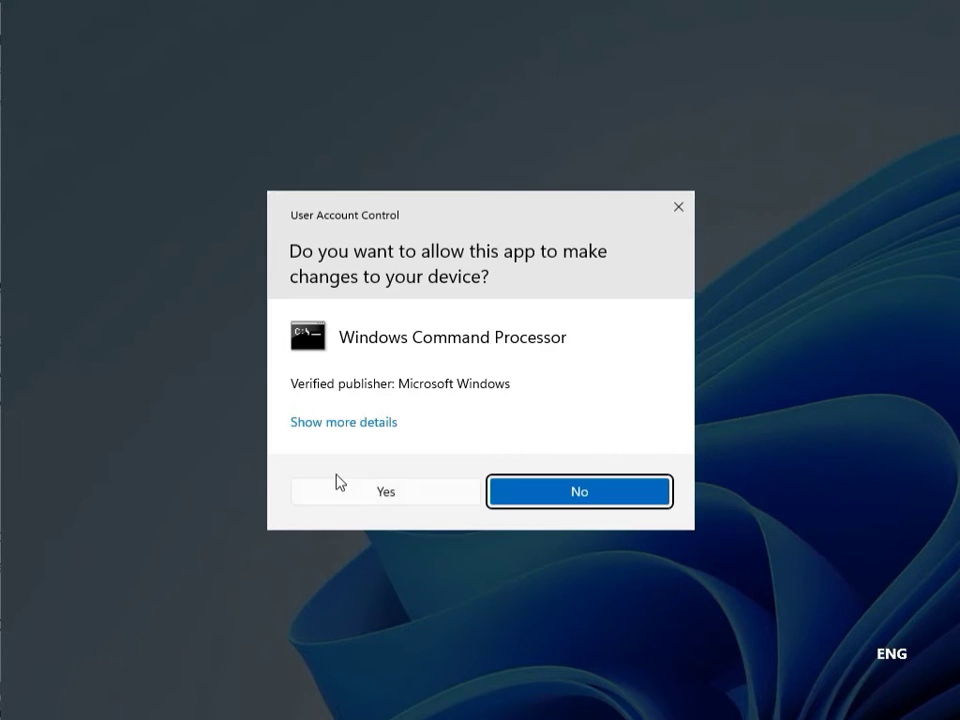
left_click(345, 487)
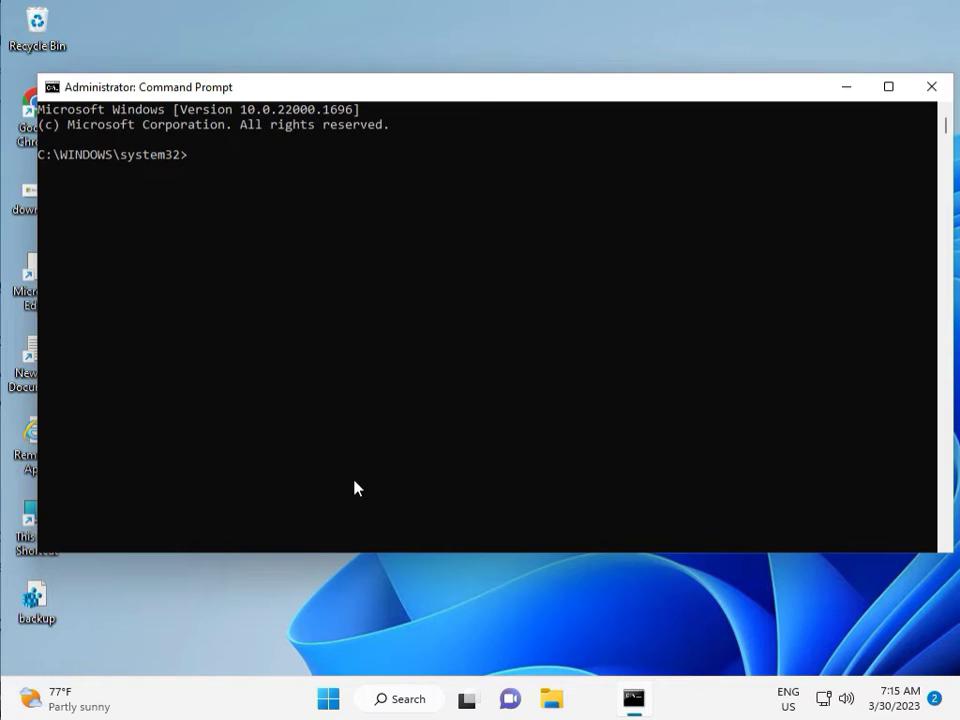
- Run chkdsk /f /r, agree to schedule the disk check for the next system restart, and close Command Prompt
type("chkdsk /f /r")
key("Return")
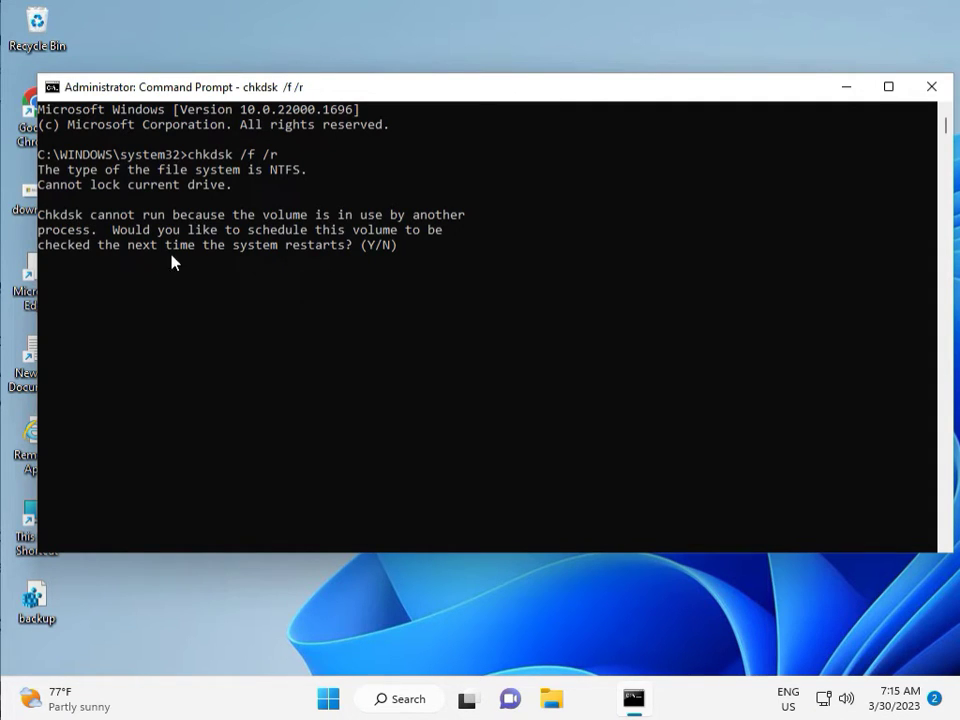
type("y")
key("Return")
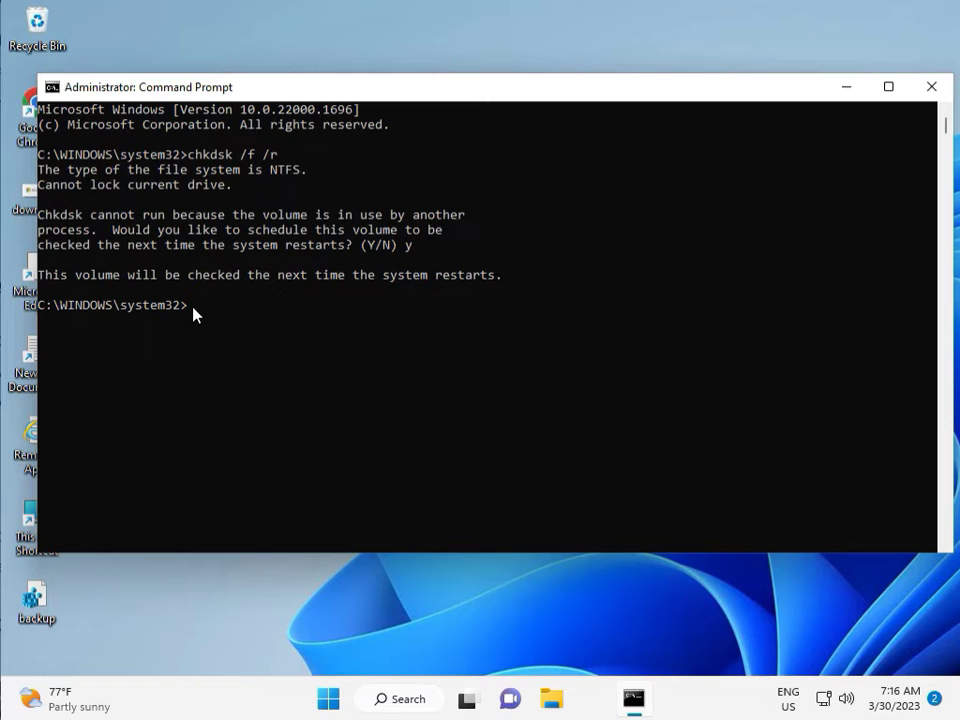
left_click(932, 90)
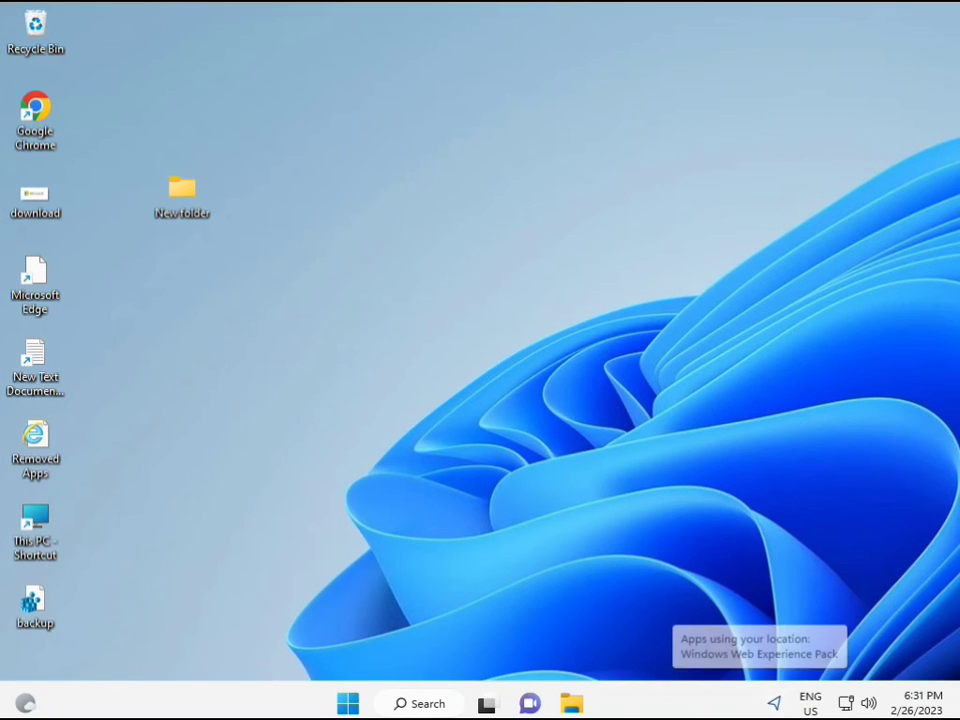
- Open Command Prompt again with administrator rights by searching for cmd, and approve the permission request
left_click(347, 703)
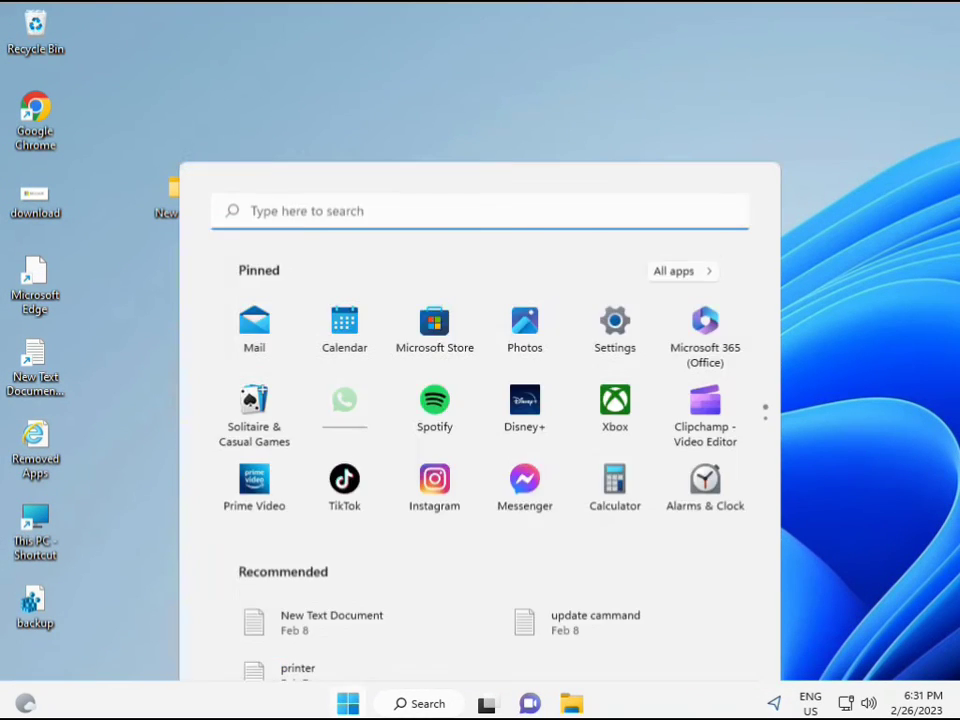
left_click(393, 706)
type("cmd")
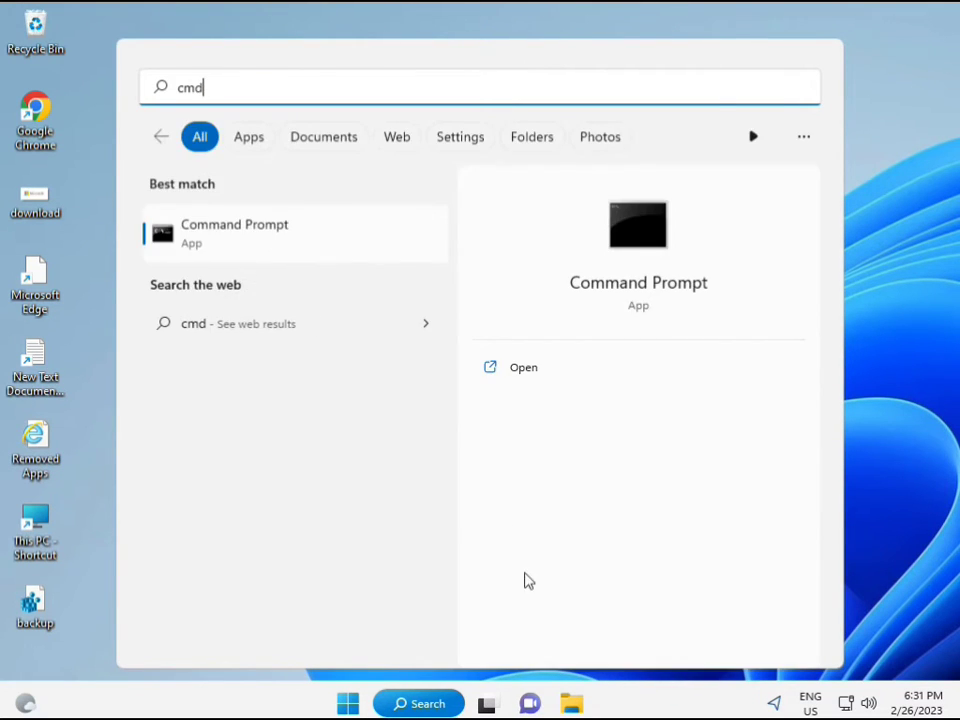
left_click(211, 233)
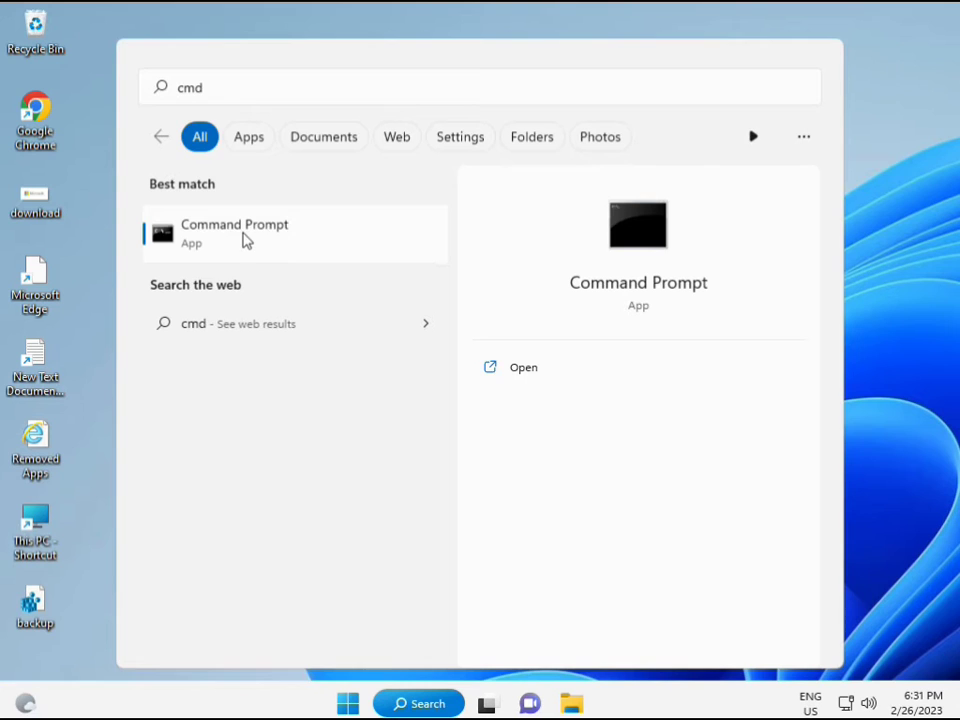
right_click(245, 240)
left_click(296, 259)
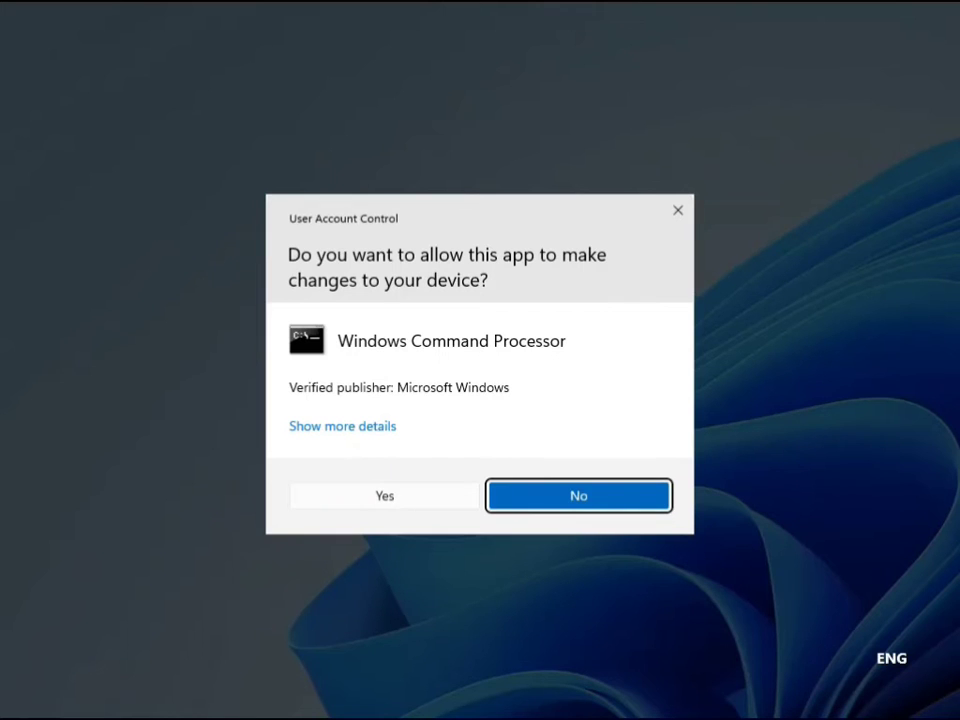
left_click(393, 495)
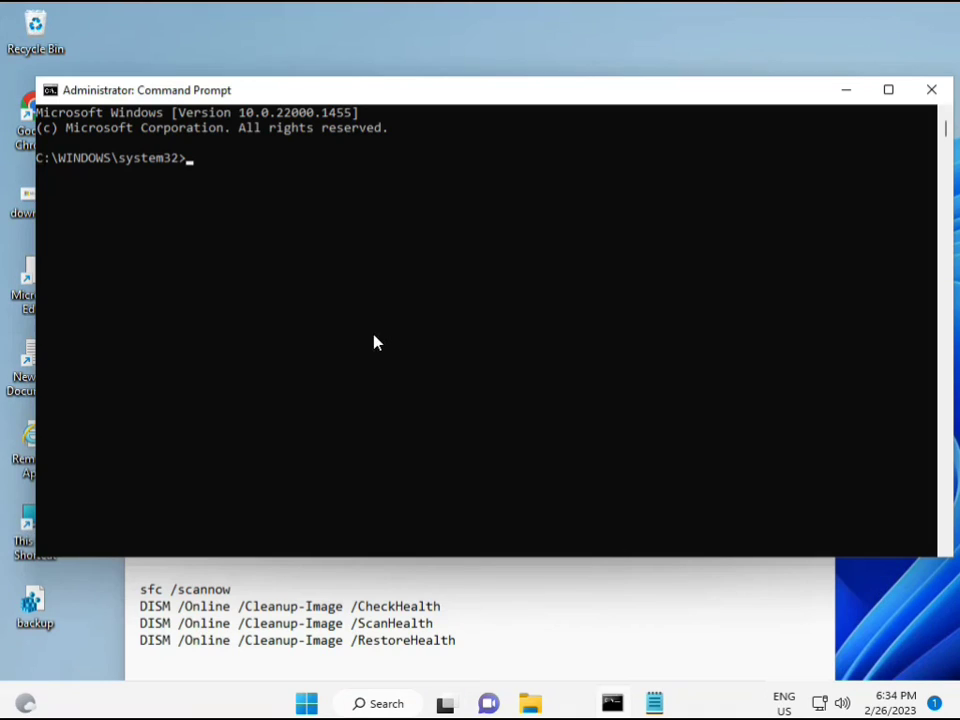
- Run the system file check with the command sfc /scannow
left_click(192, 160)
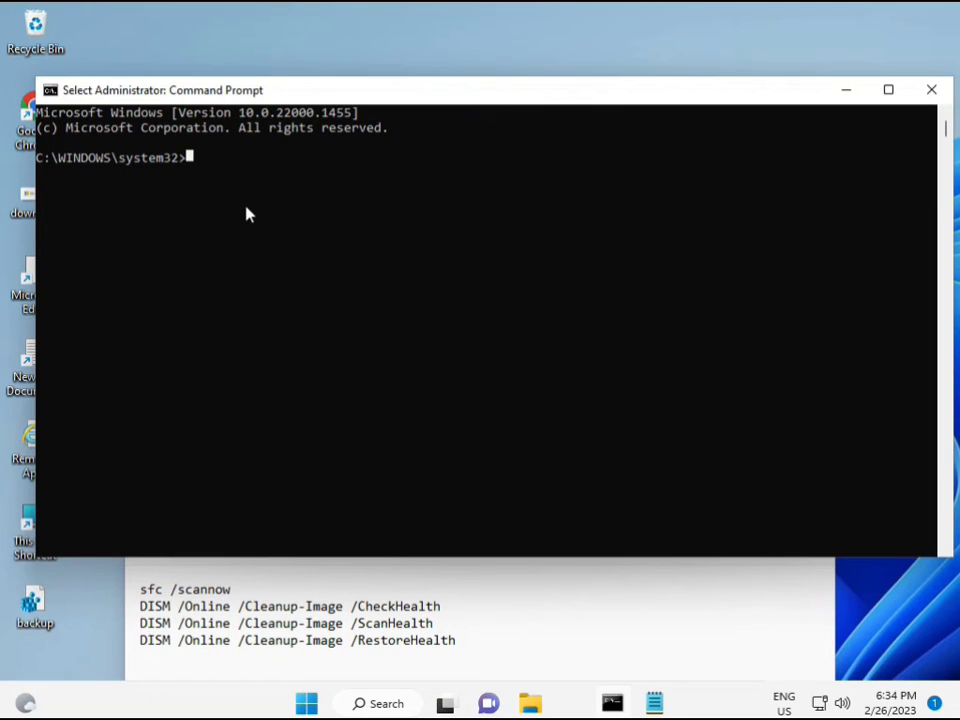
type("sca")
key("BackSpace")
key("BackSpace")
key("BackSpace")
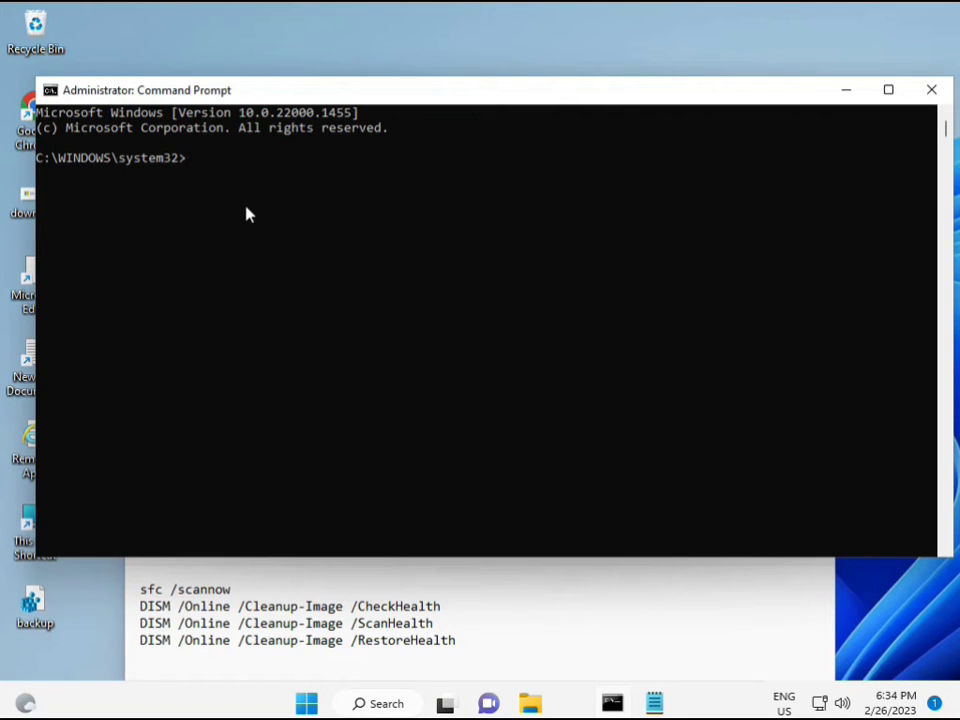
type("sfc /scannow")
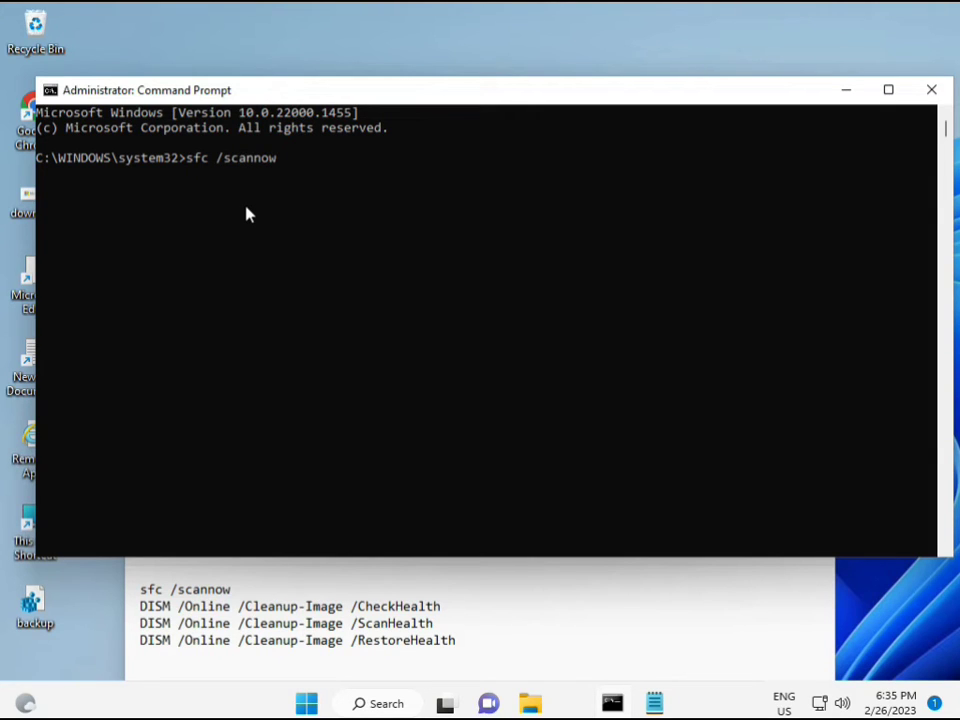
key("Return")
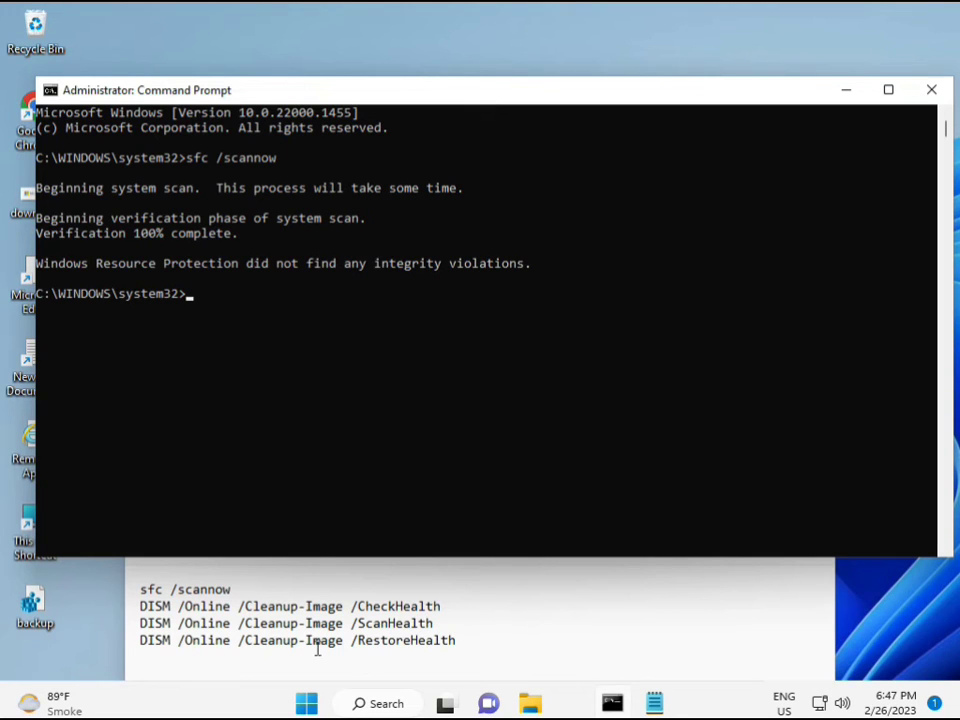
- Copy the command DISM /Online /Cleanup-Image /CheckHealth from the Notepad document and return to Command Prompt
left_click(146, 606)
left_click_drag(146, 606, 450, 606)
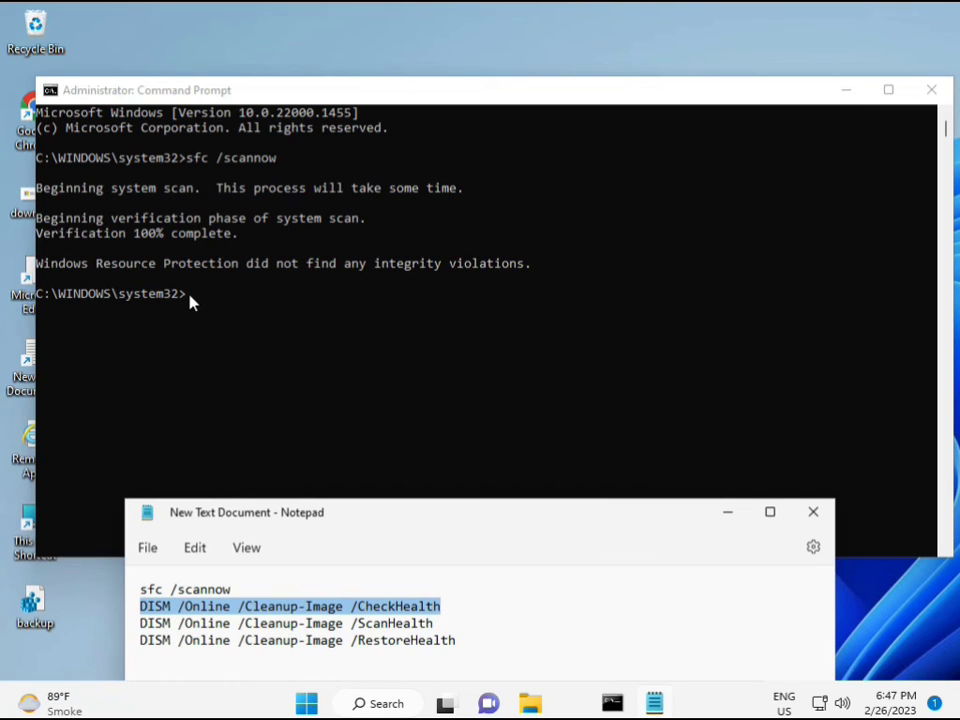
right_click(255, 612)
left_click(300, 315)
left_click(238, 313)
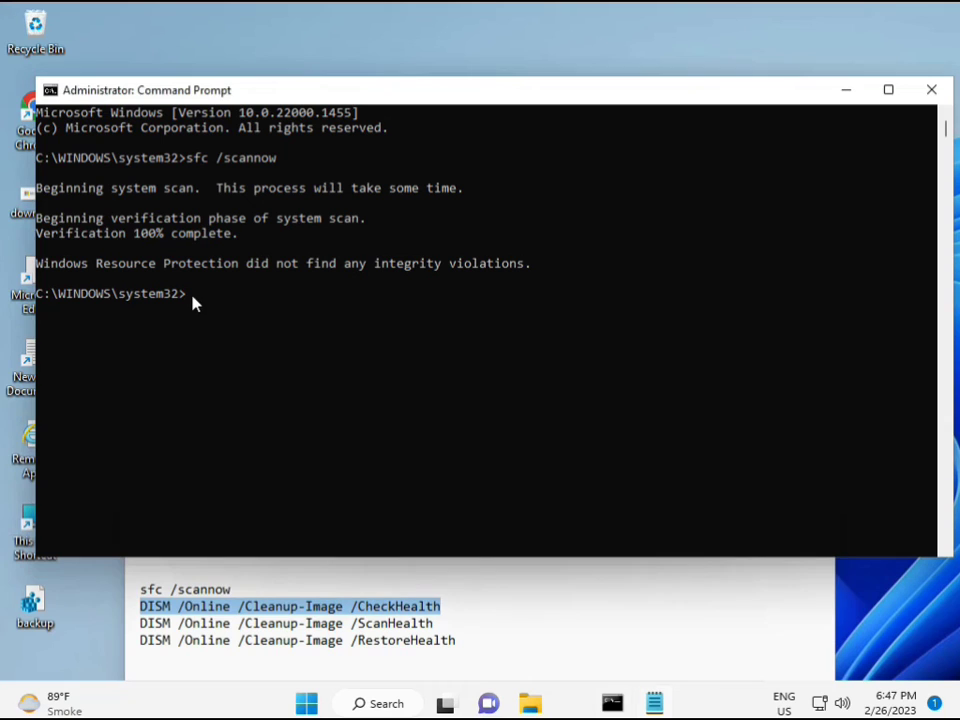
- Paste the copied DISM /Online /Cleanup-Image /CheckHealth command at the prompt and run it
right_click(76, 91)
mouse_move(161, 234)
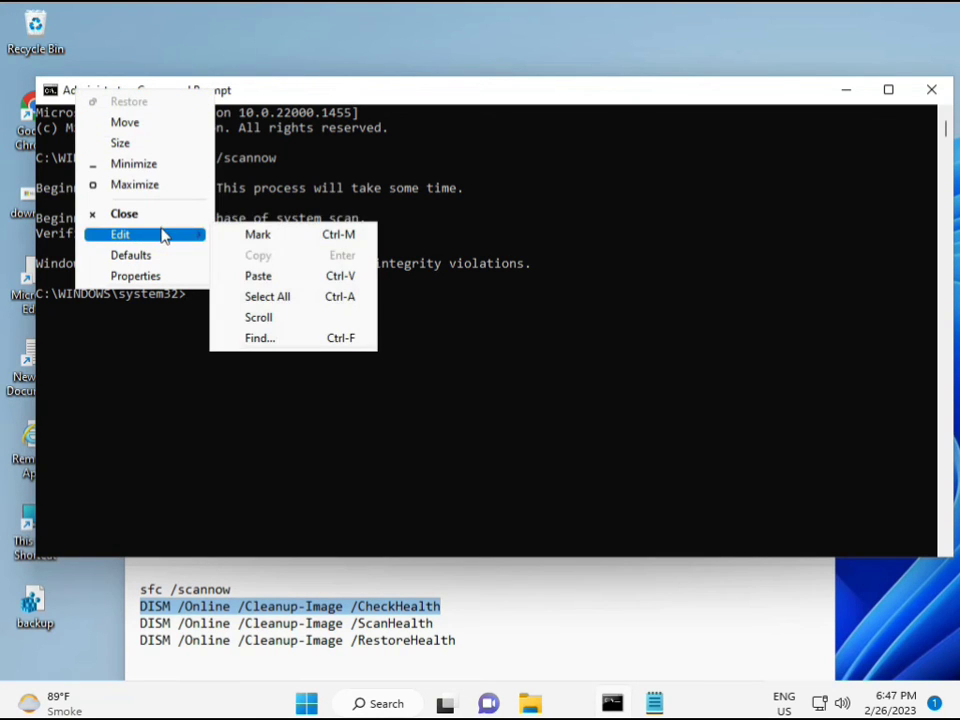
left_click(253, 276)
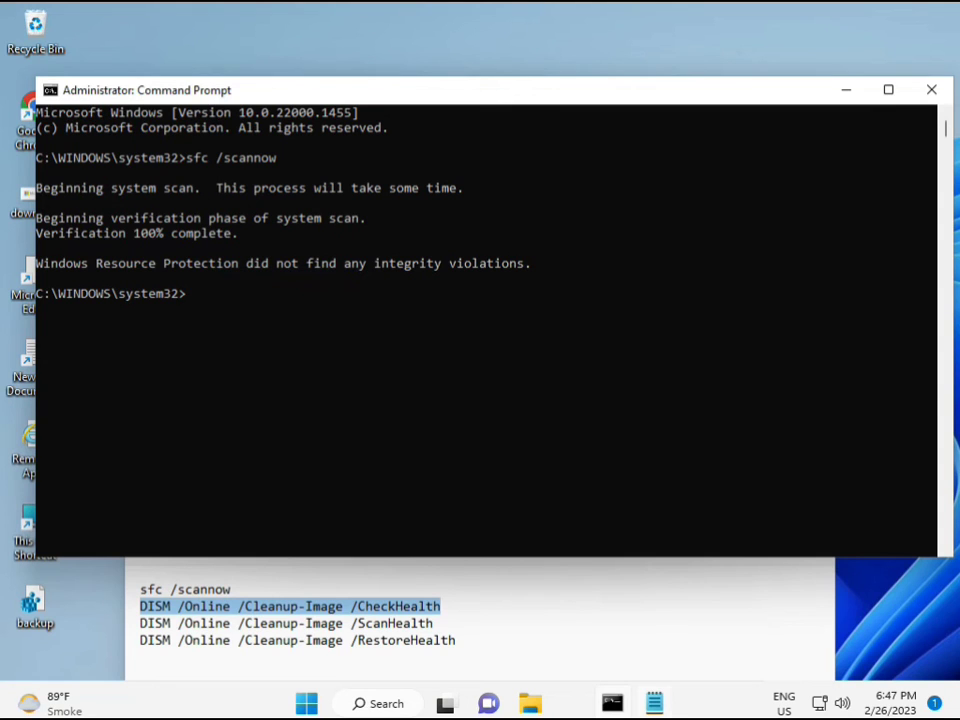
mouse_move(654, 703)
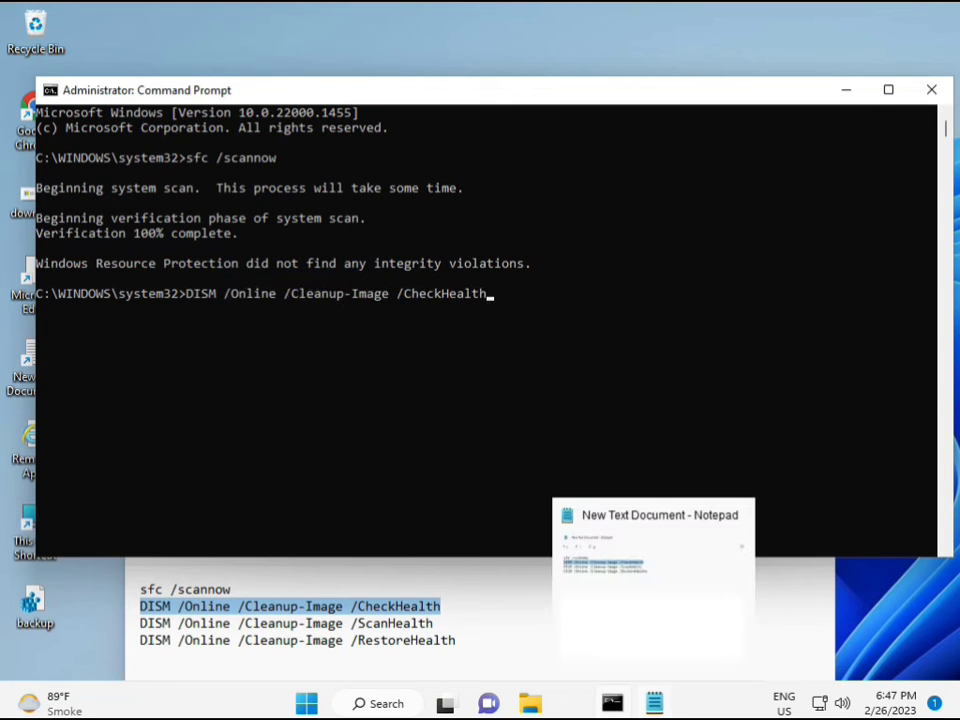
left_click(186, 300)
key("Escape")
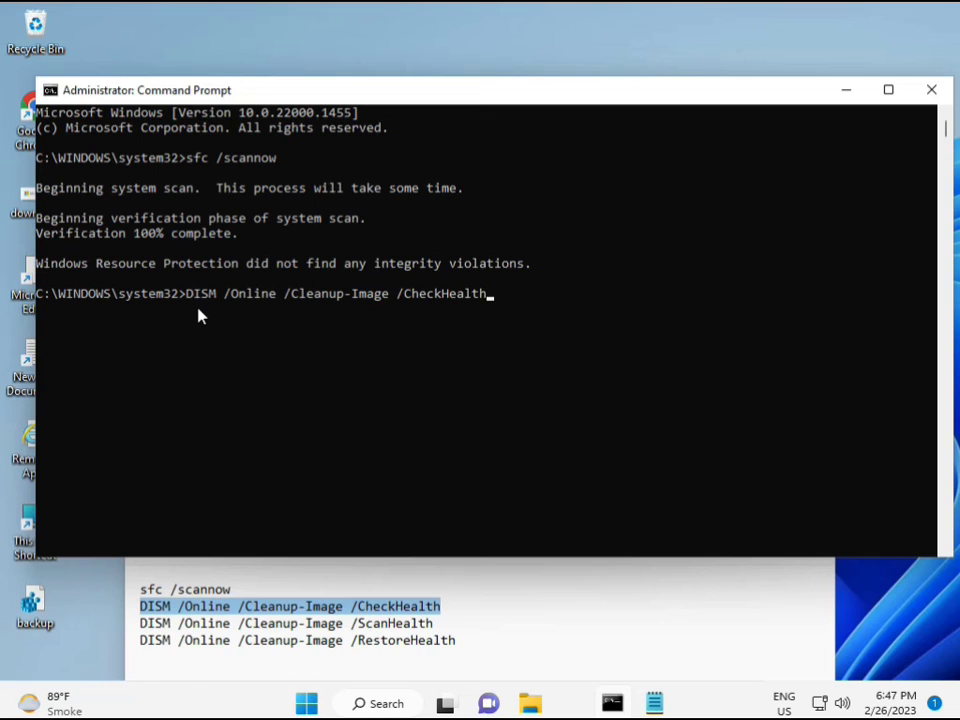
key("Return")
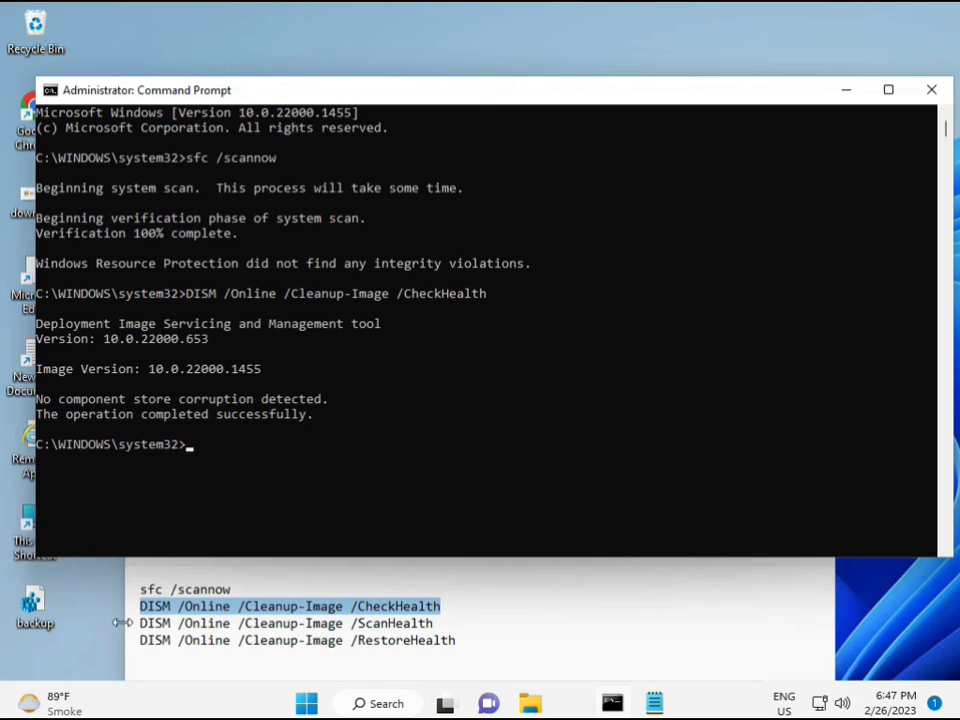
- Copy DISM /Online /Cleanup-Image /ScanHealth from the Notepad document and run it in Command Prompt
left_click_drag(142, 625, 455, 624)
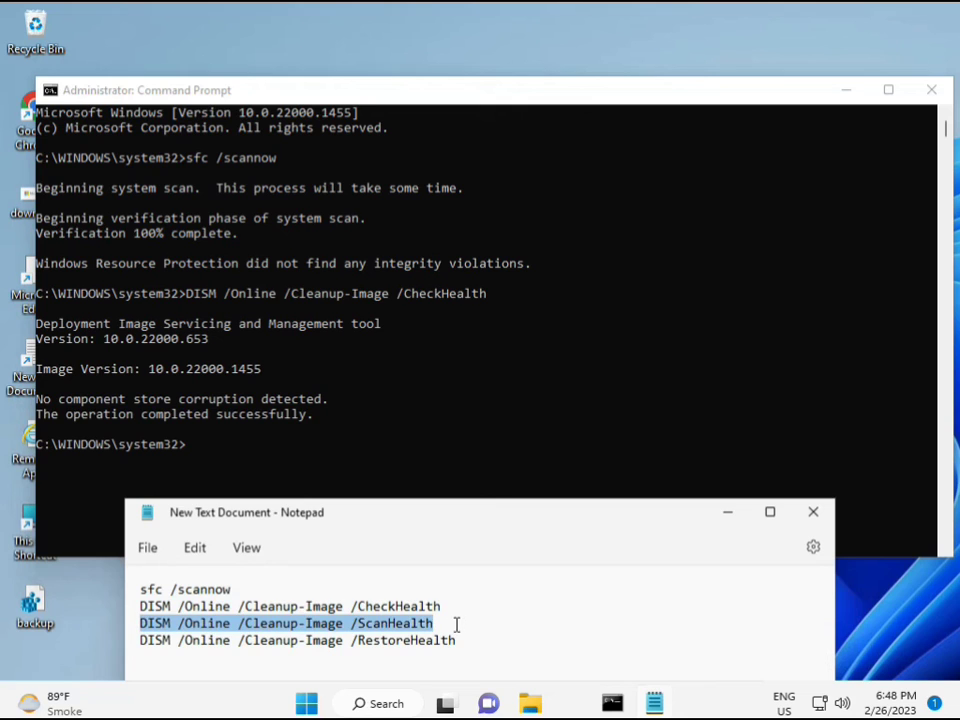
right_click(423, 626)
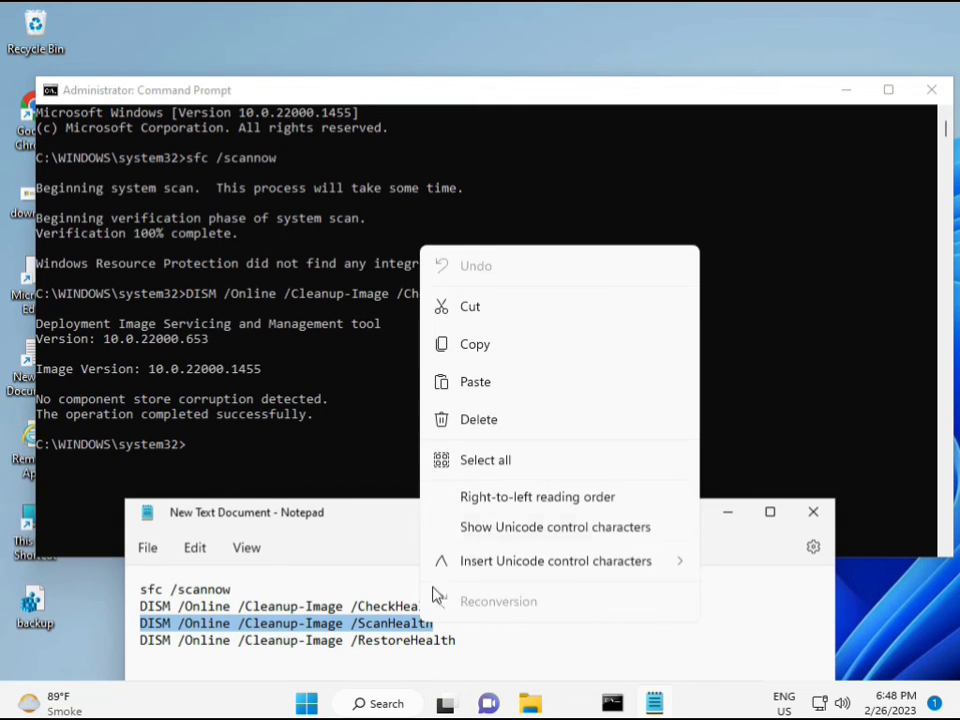
left_click(466, 352)
left_click(210, 456)
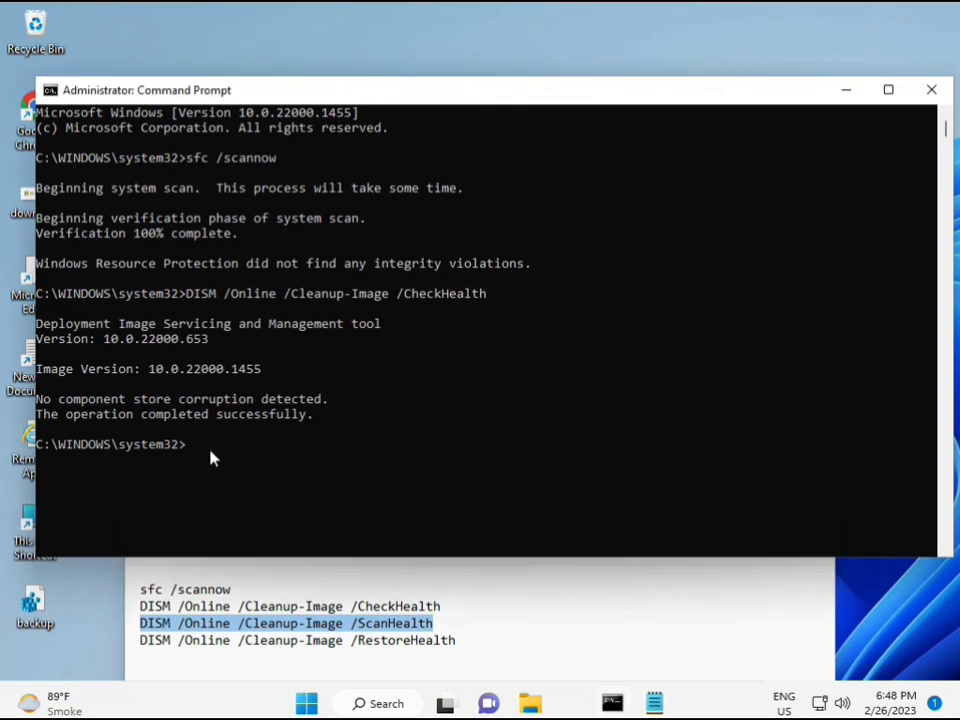
left_click(190, 446)
right_click(192, 447)
right_click(193, 448)
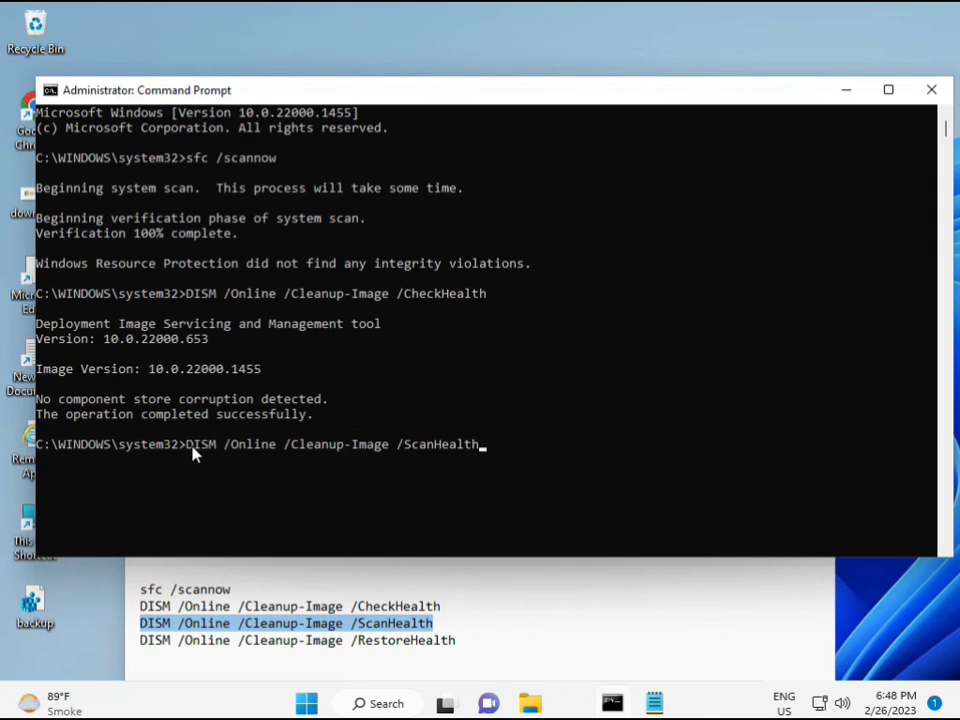
key("Return")
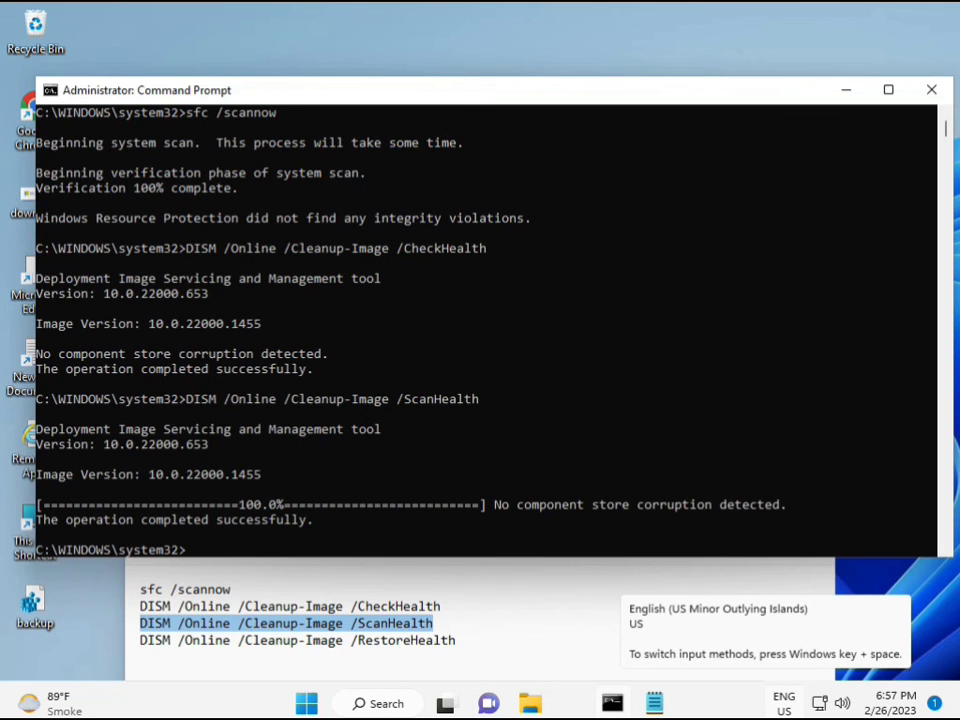
- Copy the command DISM /Online /Cleanup-Image /RestoreHealth from the Notepad document and switch back to Command Prompt
left_click_drag(210, 520, 312, 521)
left_click(226, 645)
triple_click(226, 645)
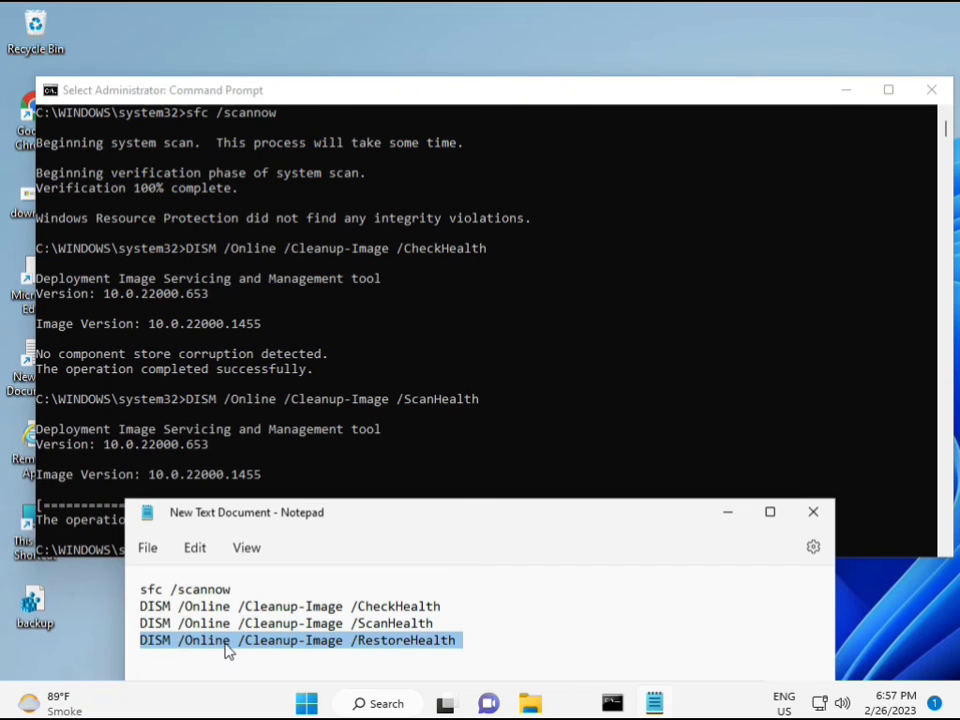
right_click(226, 645)
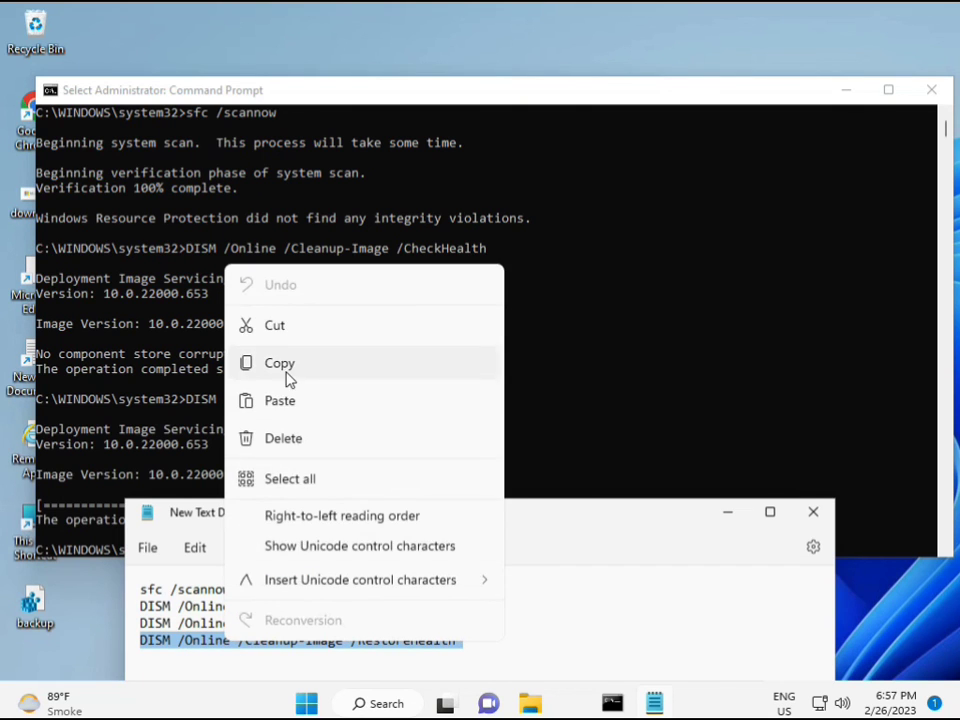
left_click(312, 370)
left_click(268, 490)
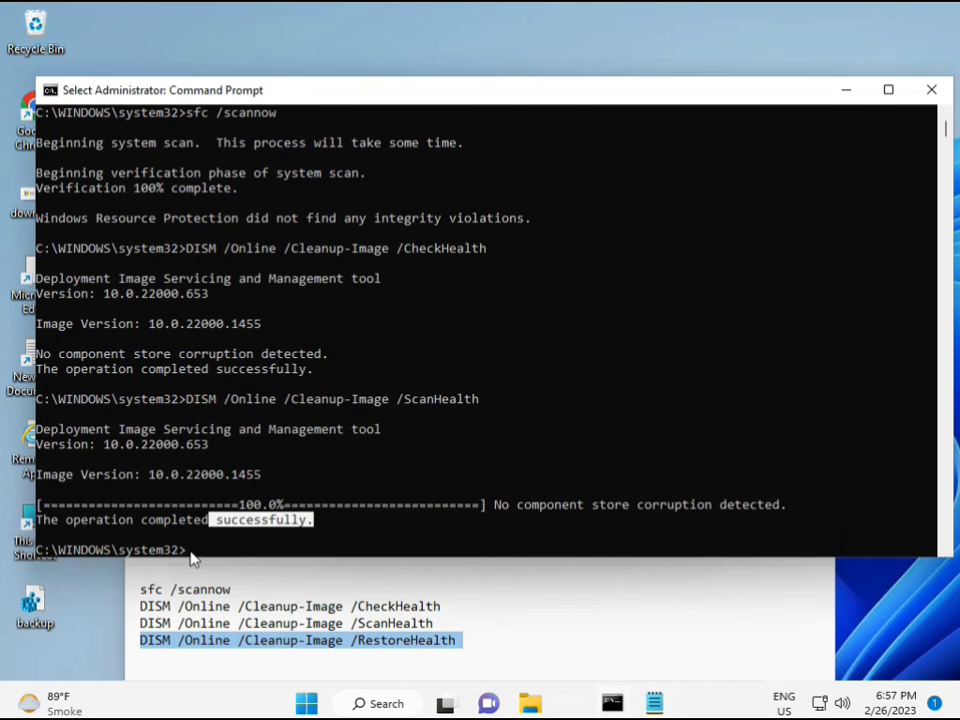
- Paste the copied DISM /Online /Cleanup-Image /RestoreHealth command at the prompt and run it
left_click(189, 552)
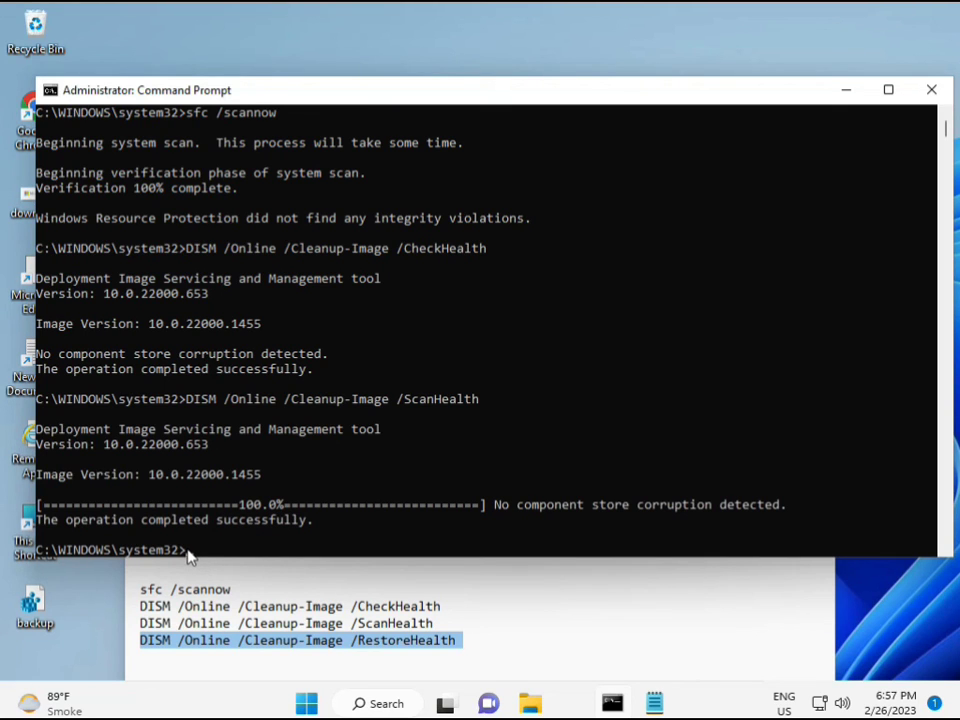
left_click(189, 552)
left_click(189, 552)
right_click(189, 552)
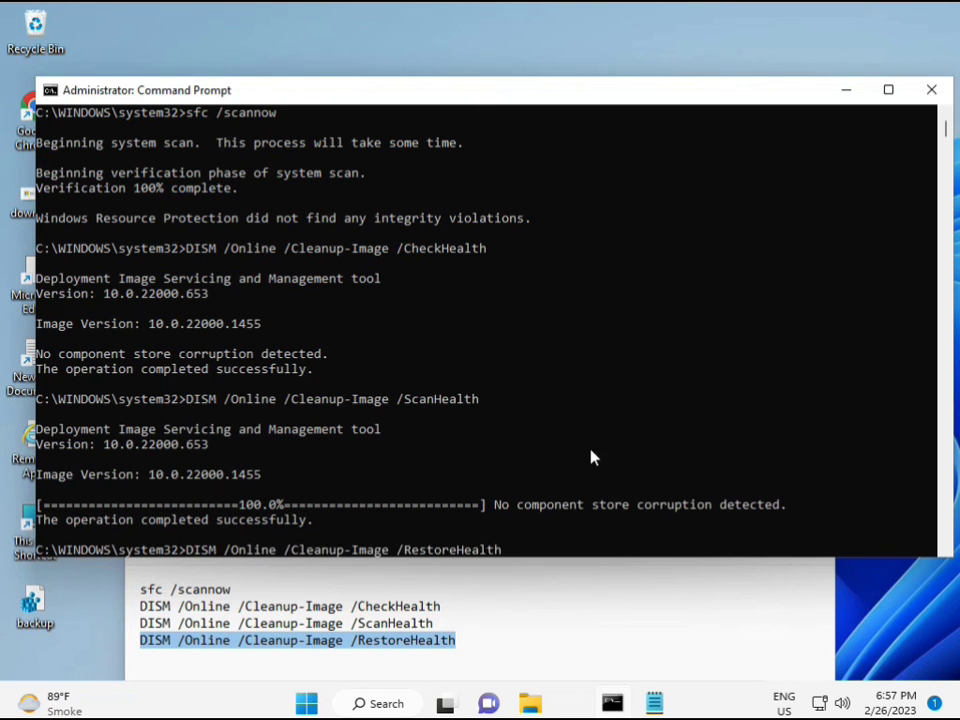
scroll(583, 452, "down", 9)
scroll(315, 441, "up", 9)
mouse_move(949, 129)
left_mouse_down()
mouse_move(950, 143)
mouse_move(949, 133)
left_mouse_up()
left_click(191, 281)
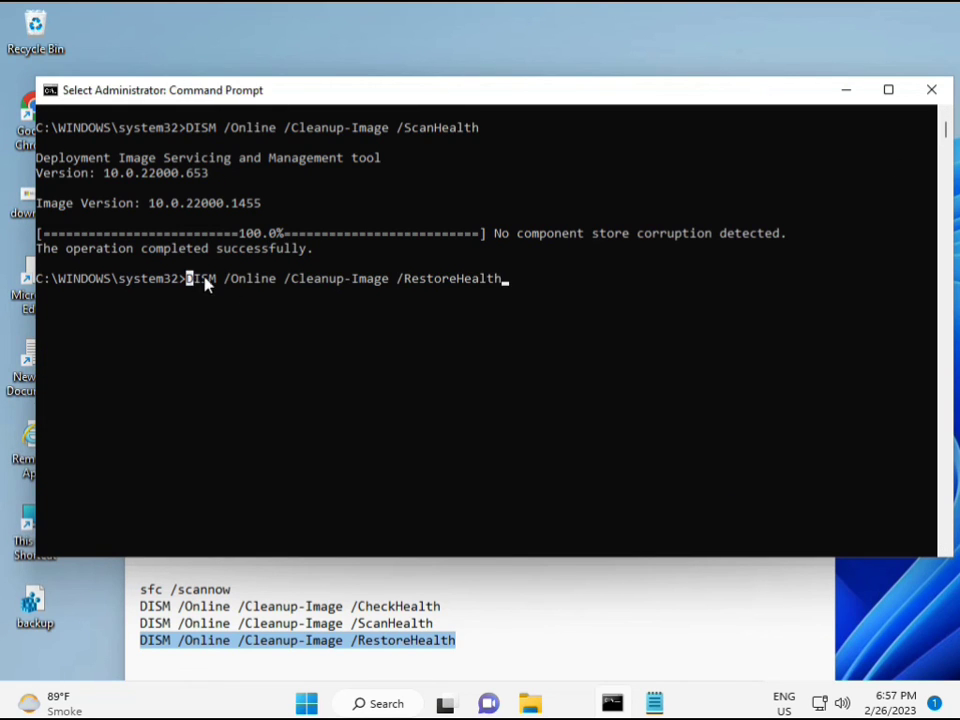
key("Escape")
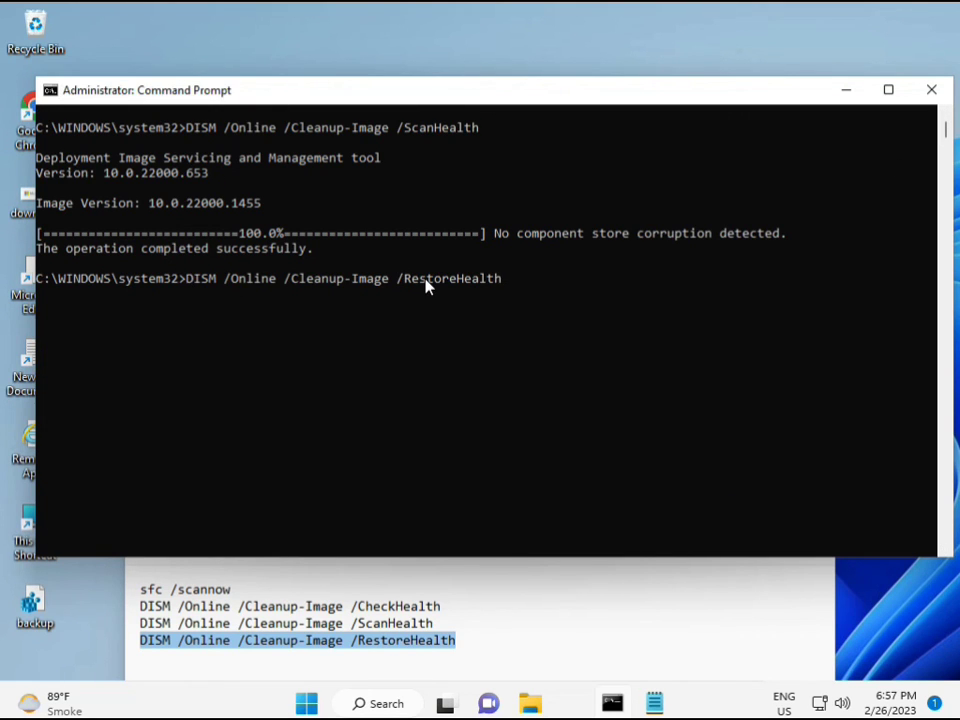
key("Return")
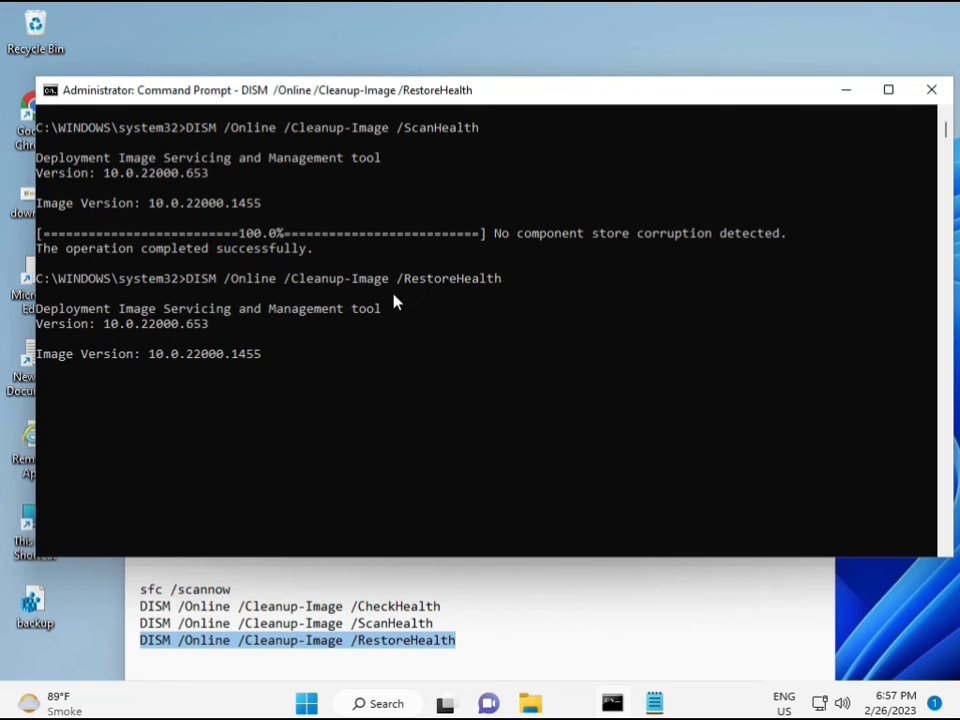